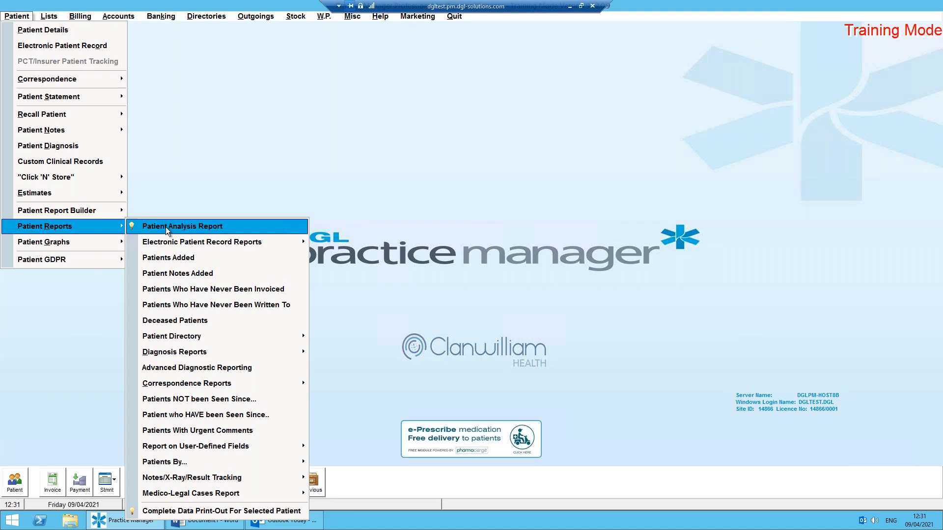
Open the Patient Analysis Report and look through its preset date ranges.
{"action": "left_click", "coordinate": [232, 226]}
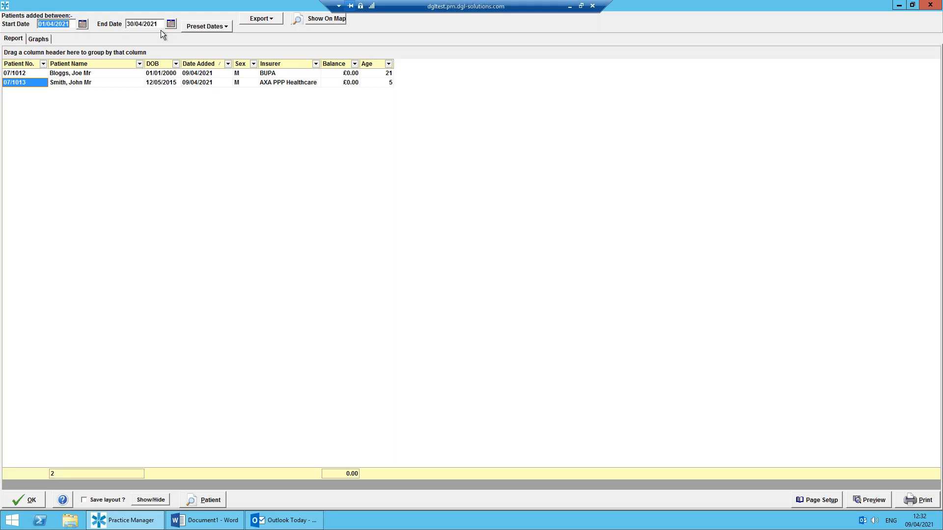
{"action": "left_click", "coordinate": [207, 27]}
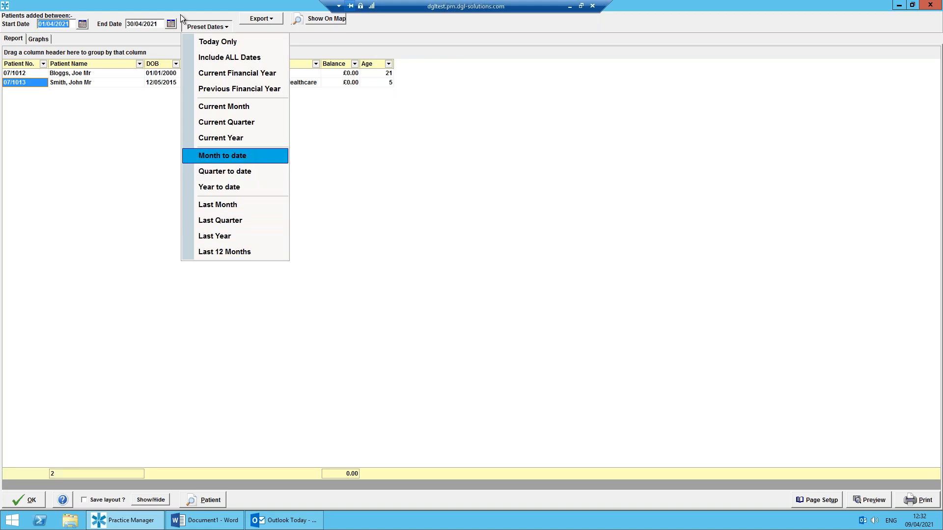
{"action": "left_click", "coordinate": [92, 10]}
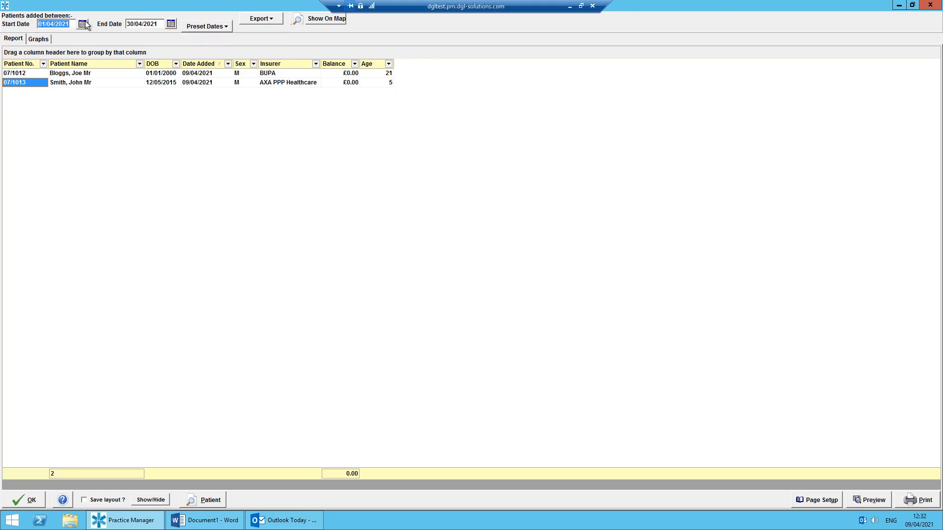
Set the patient report's start date to 01/04/2021 with the calendar.
{"action": "left_click", "coordinate": [85, 25]}
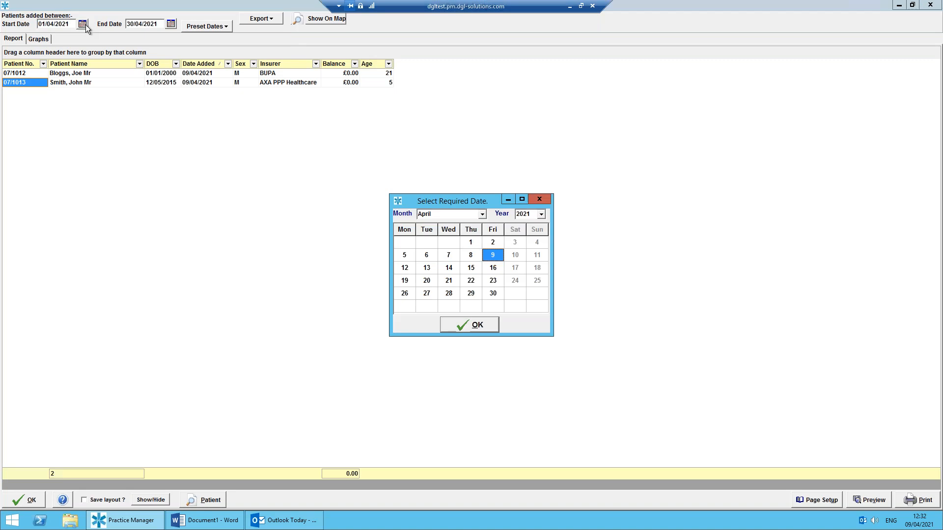
{"action": "left_click", "coordinate": [545, 197]}
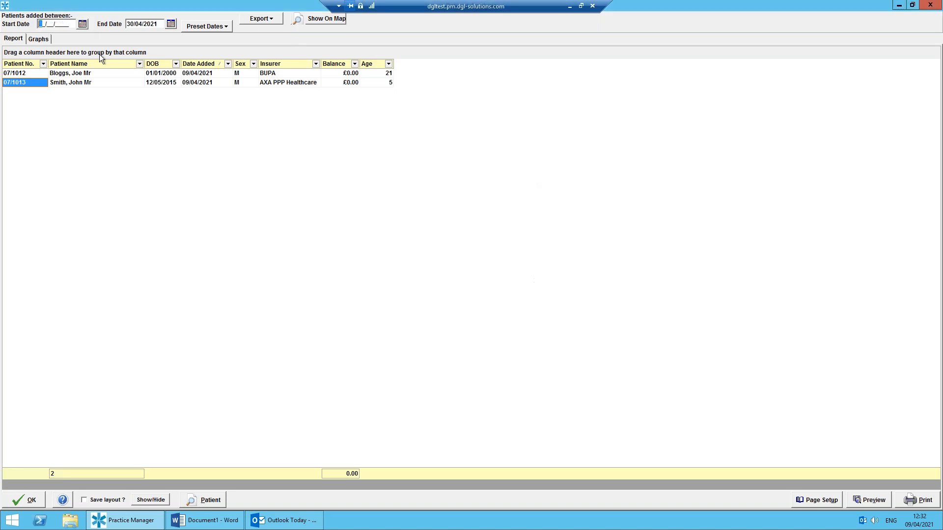
{"action": "left_click", "coordinate": [84, 24]}
{"action": "left_click", "coordinate": [470, 244]}
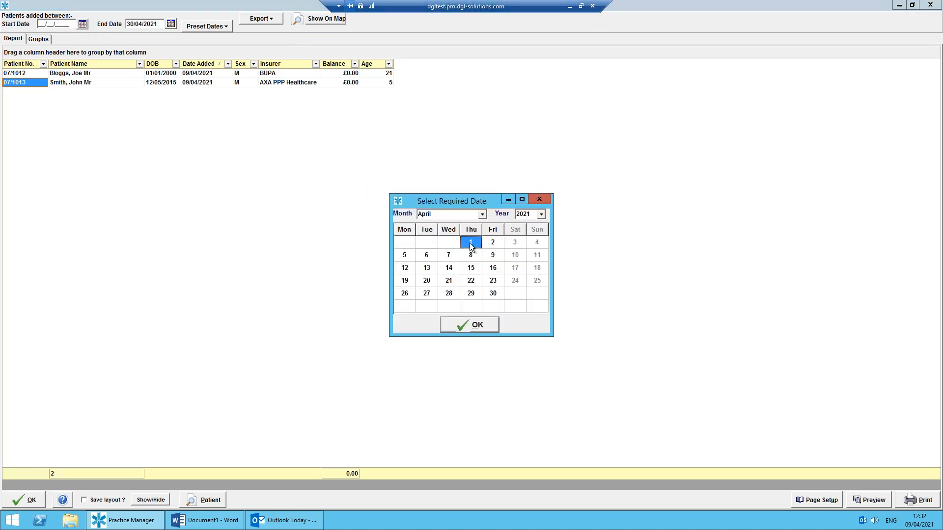
{"action": "left_click", "coordinate": [475, 325]}
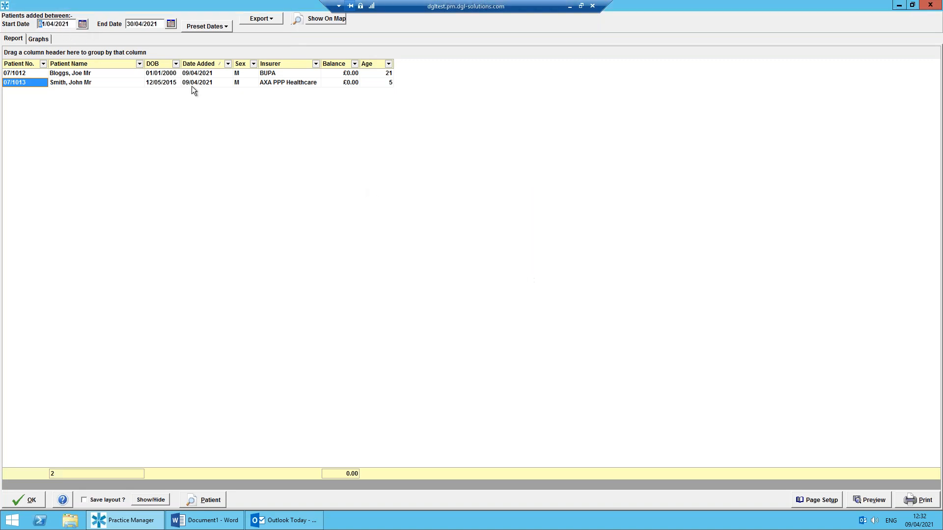
Apply the preset range that includes all dates to the patient report.
{"action": "left_click", "coordinate": [210, 28]}
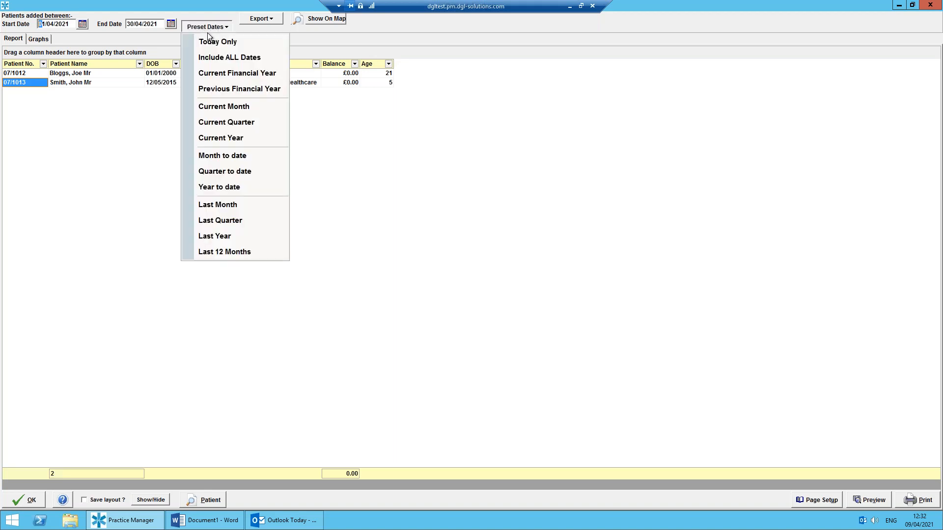
{"action": "left_click", "coordinate": [221, 57]}
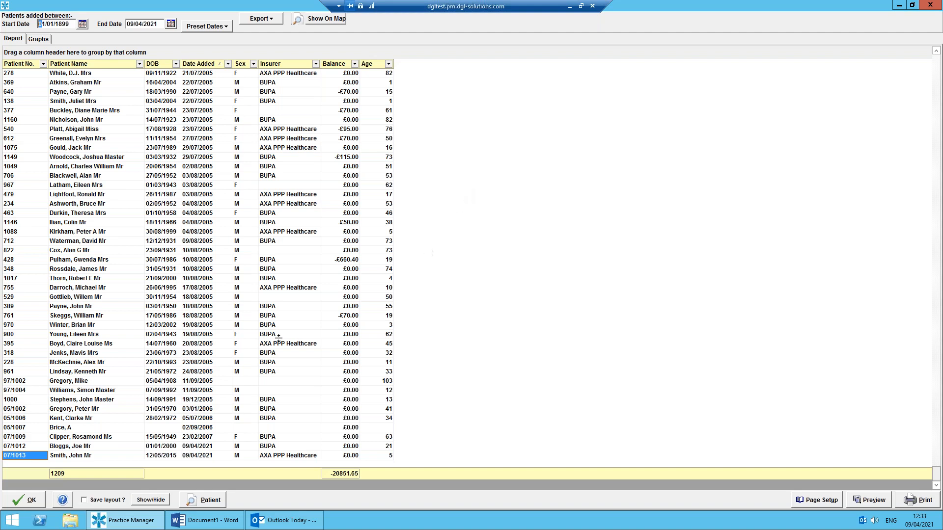
Add the EMail field to the patient report as a column between Sex and Insurer.
{"action": "left_click", "coordinate": [153, 501]}
{"action": "left_click_drag", "start_coordinate": [893, 400], "coordinate": [680, 285]}
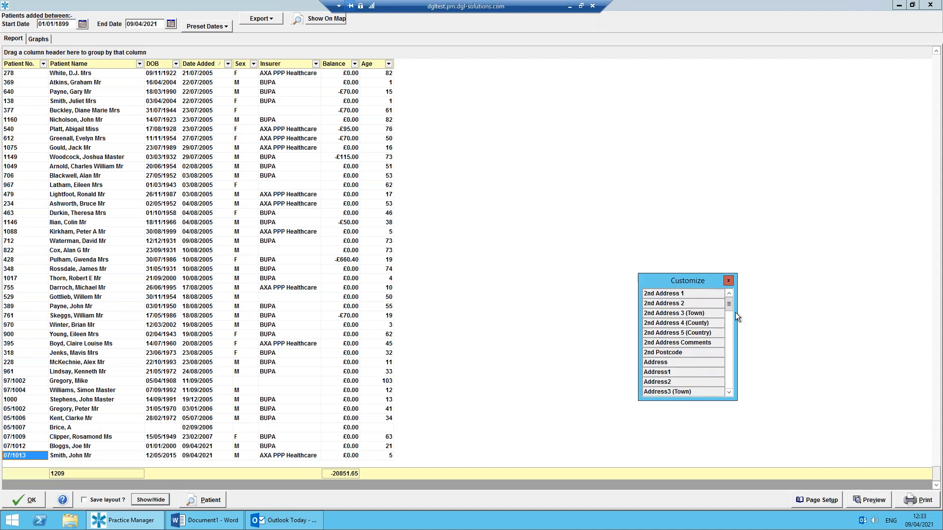
{"action": "left_click_drag", "start_coordinate": [729, 303], "coordinate": [729, 322]}
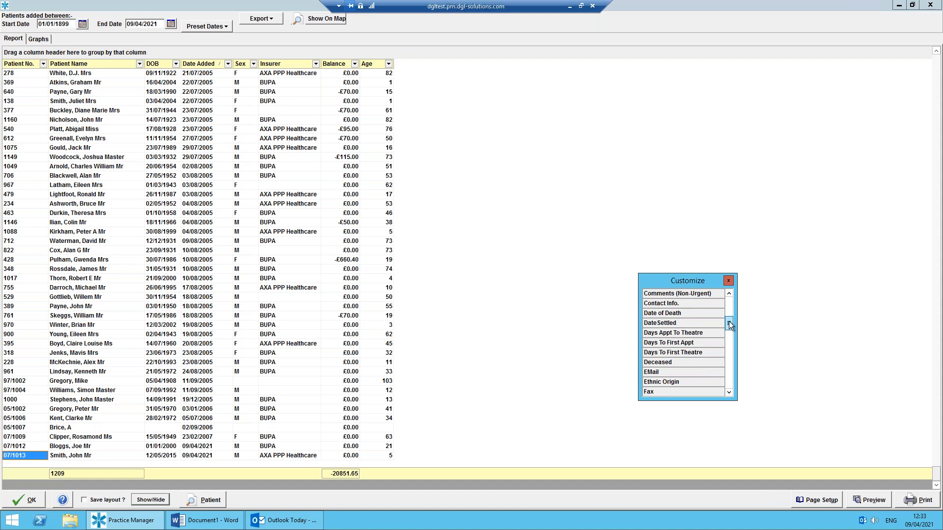
{"action": "mouse_move", "coordinate": [729, 321]}
{"action": "left_mouse_down"}
{"action": "mouse_move", "coordinate": [730, 297]}
{"action": "mouse_move", "coordinate": [733, 369]}
{"action": "mouse_move", "coordinate": [734, 330]}
{"action": "left_mouse_up"}
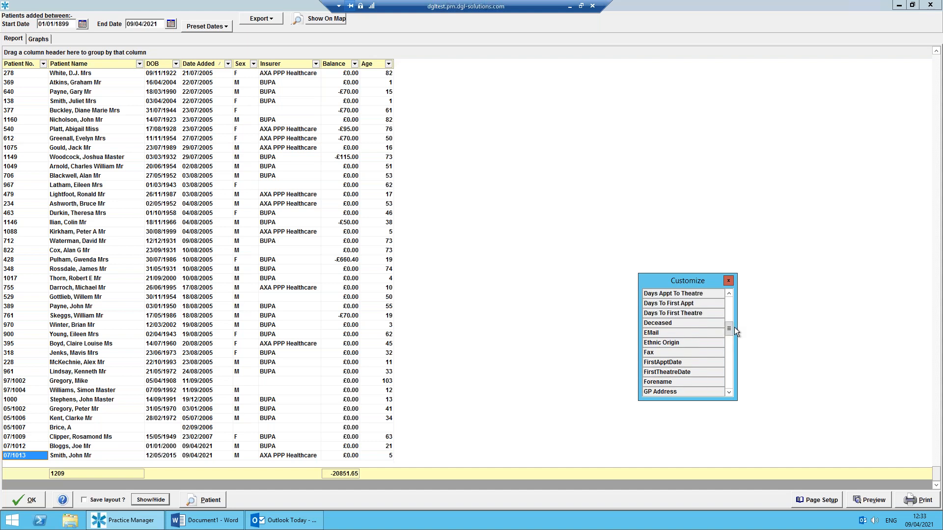
{"action": "left_click", "coordinate": [668, 333]}
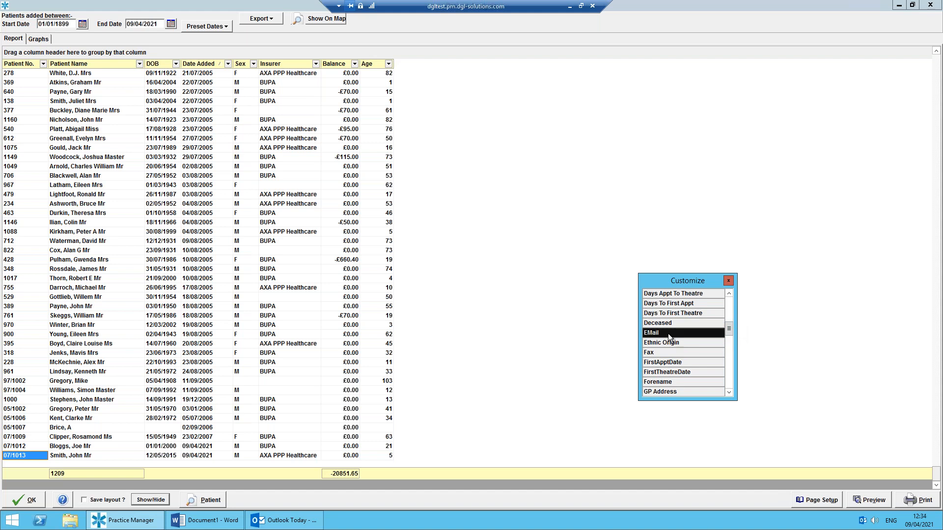
{"action": "left_click_drag", "start_coordinate": [666, 333], "coordinate": [463, 66]}
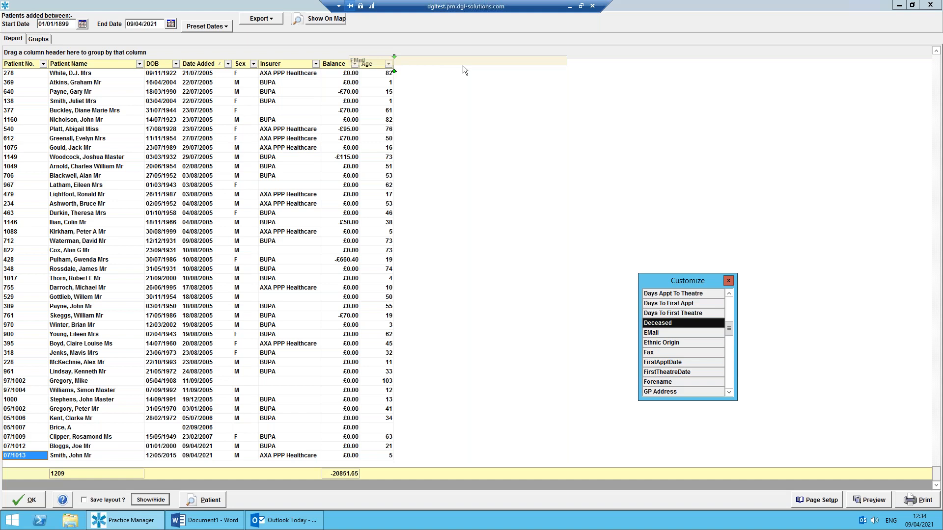
{"action": "left_click_drag", "start_coordinate": [462, 65], "coordinate": [464, 66]}
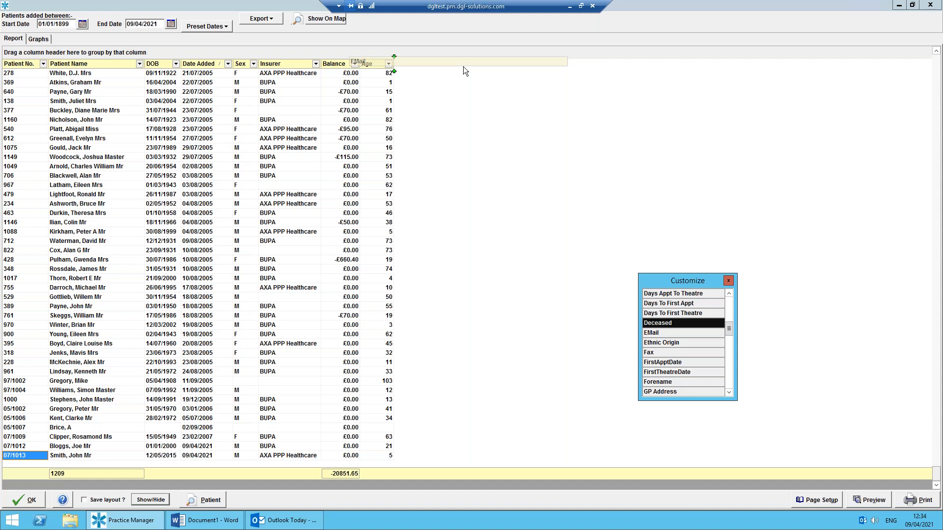
{"action": "left_click_drag", "start_coordinate": [464, 66], "coordinate": [352, 67]}
{"action": "left_click_drag", "start_coordinate": [321, 68], "coordinate": [267, 72]}
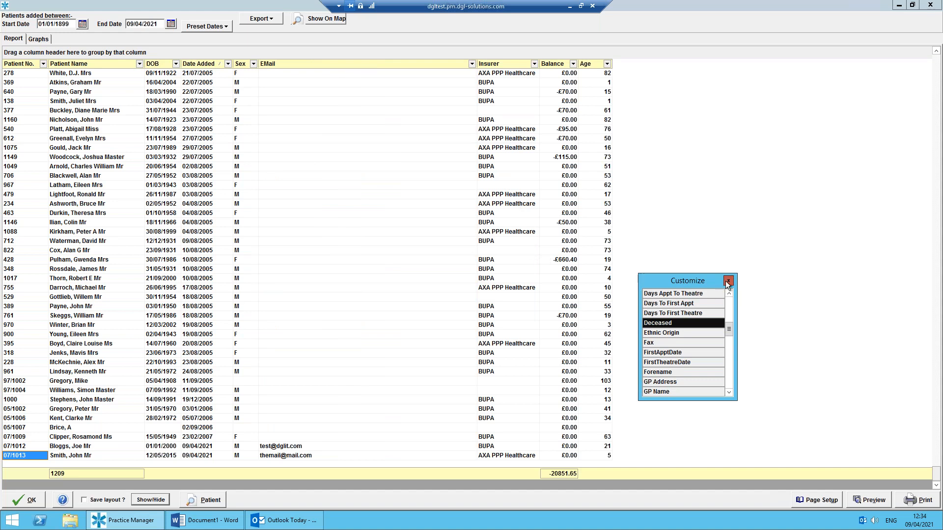
{"action": "left_click", "coordinate": [727, 282]}
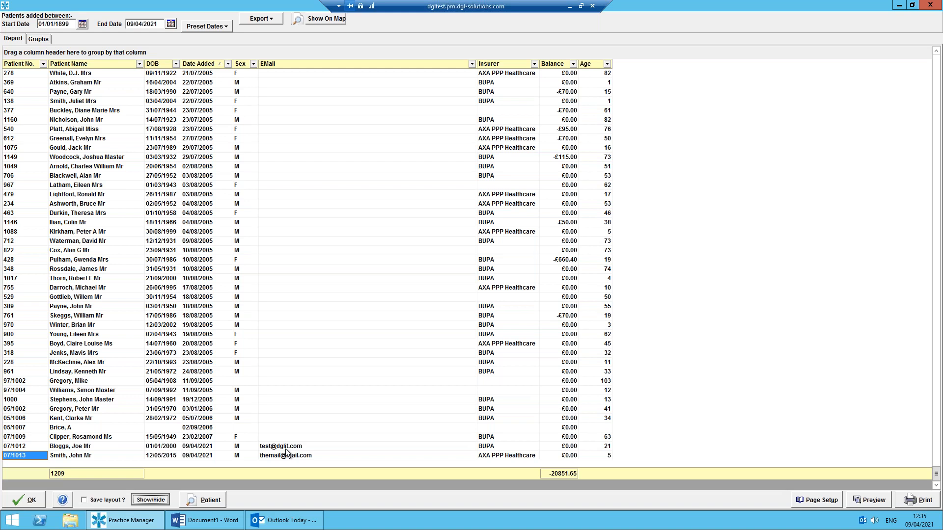
Remove the DOB column from the patient report and close the column customization.
{"action": "left_click", "coordinate": [151, 500]}
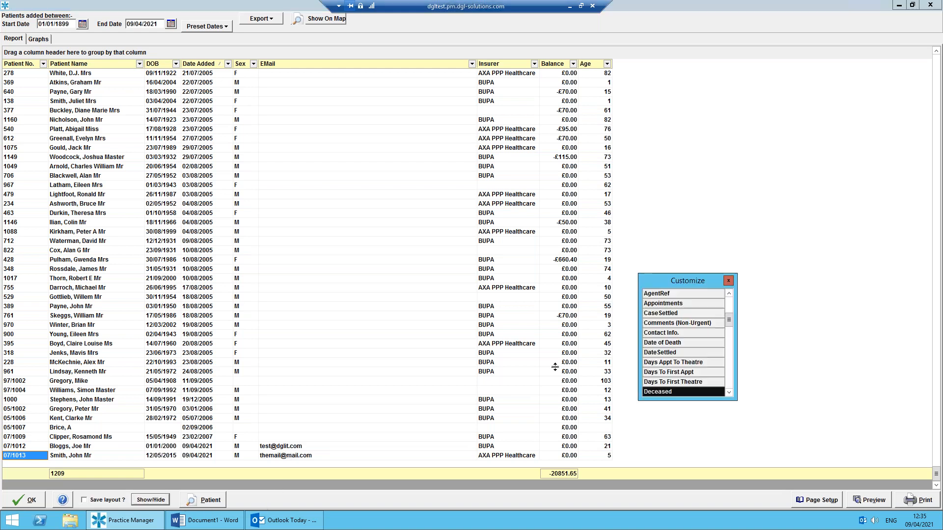
{"action": "left_click", "coordinate": [162, 67]}
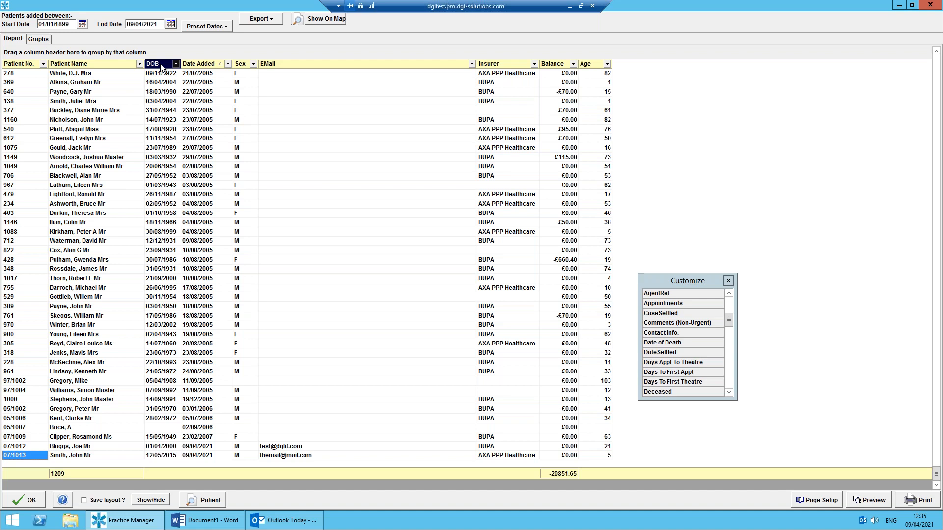
{"action": "left_click_drag", "start_coordinate": [161, 65], "coordinate": [708, 350]}
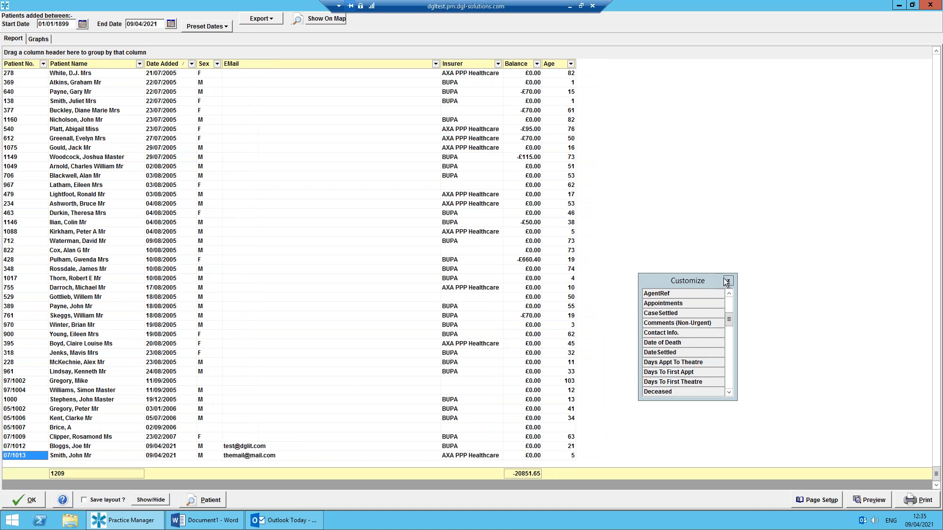
{"action": "left_click", "coordinate": [726, 281]}
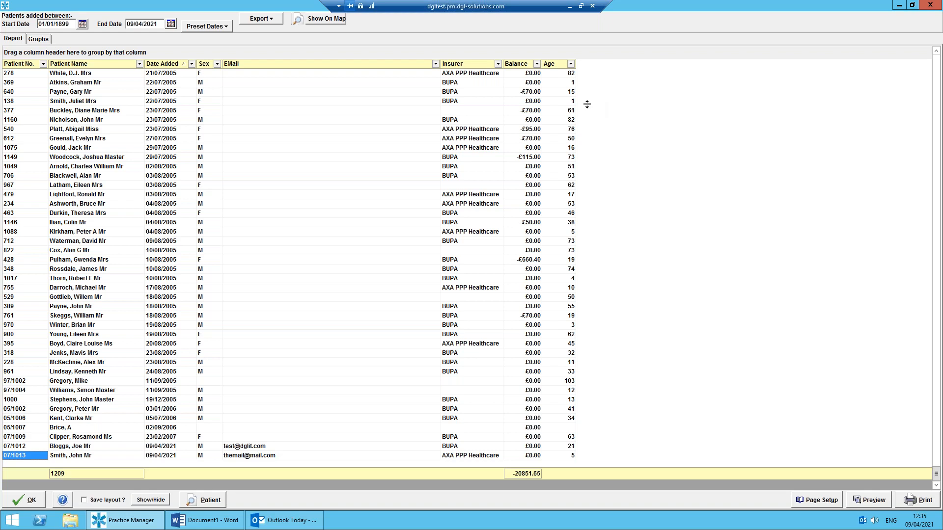
Examine the filter values offered for the Age, Insurer and Sex columns, and the report's export formats.
{"action": "left_click", "coordinate": [571, 64]}
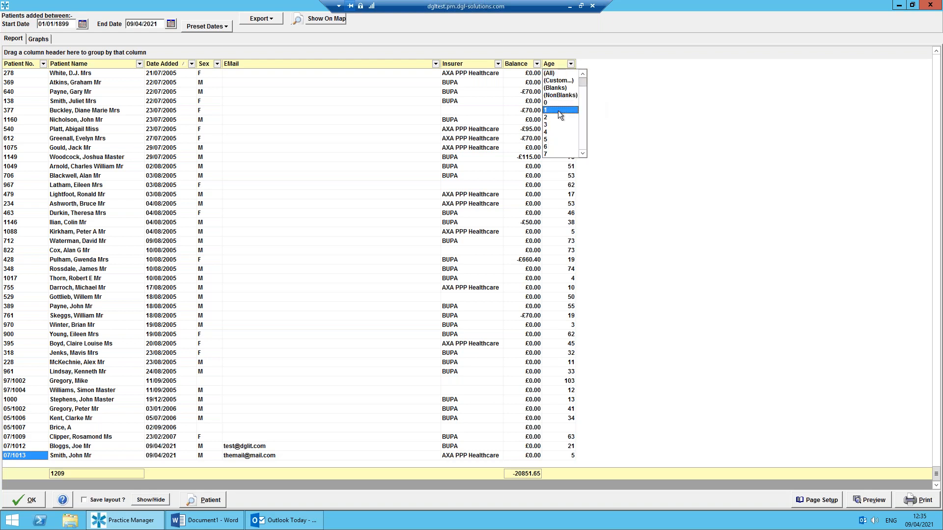
{"action": "left_click", "coordinate": [633, 117]}
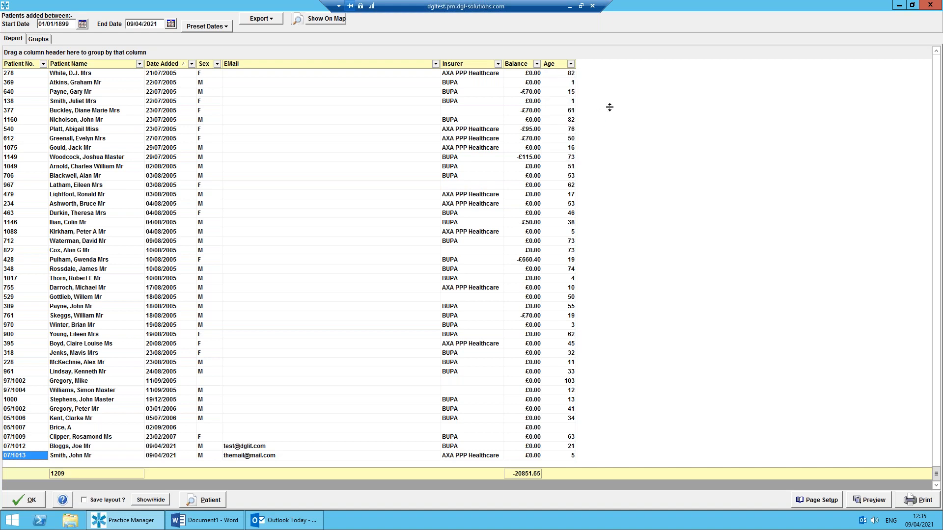
{"action": "left_click", "coordinate": [497, 63]}
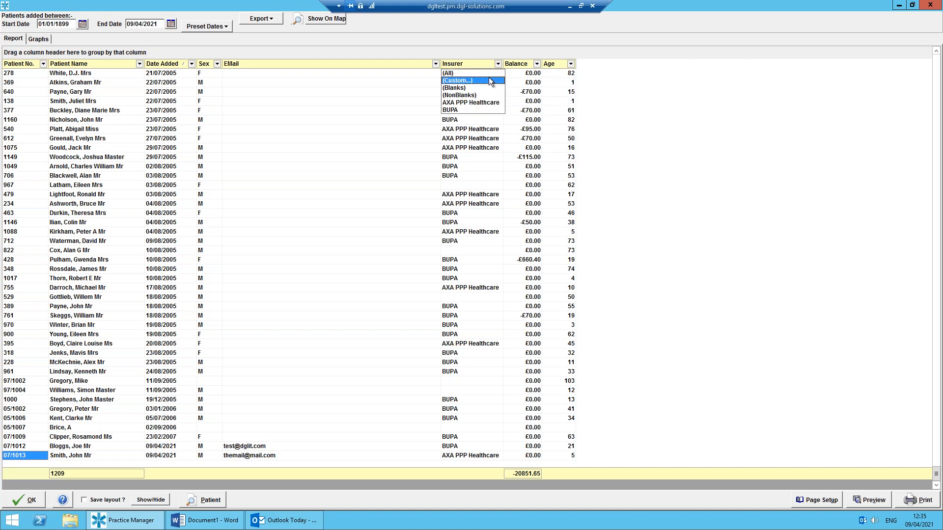
{"action": "left_click", "coordinate": [655, 151]}
{"action": "left_click", "coordinate": [217, 63]}
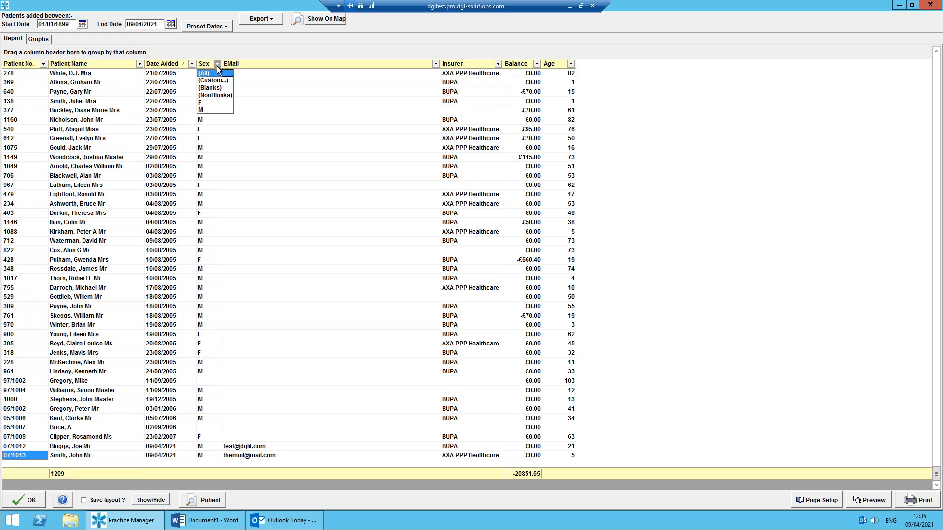
{"action": "left_click", "coordinate": [200, 103]}
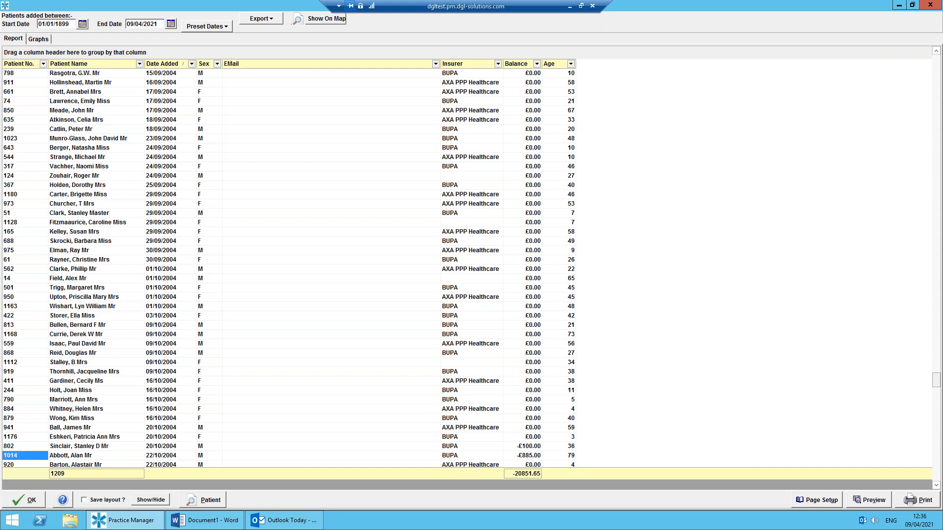
{"action": "left_click", "coordinate": [265, 19]}
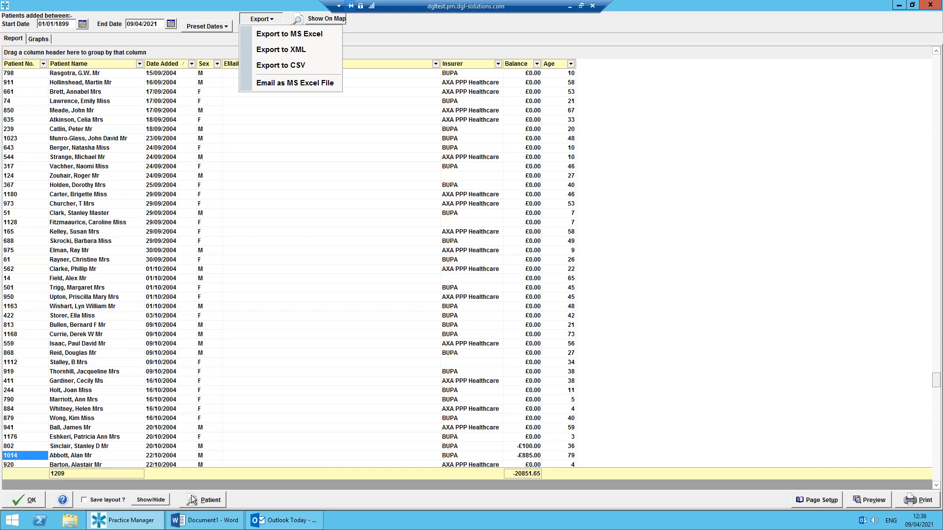
{"action": "left_click", "coordinate": [93, 317]}
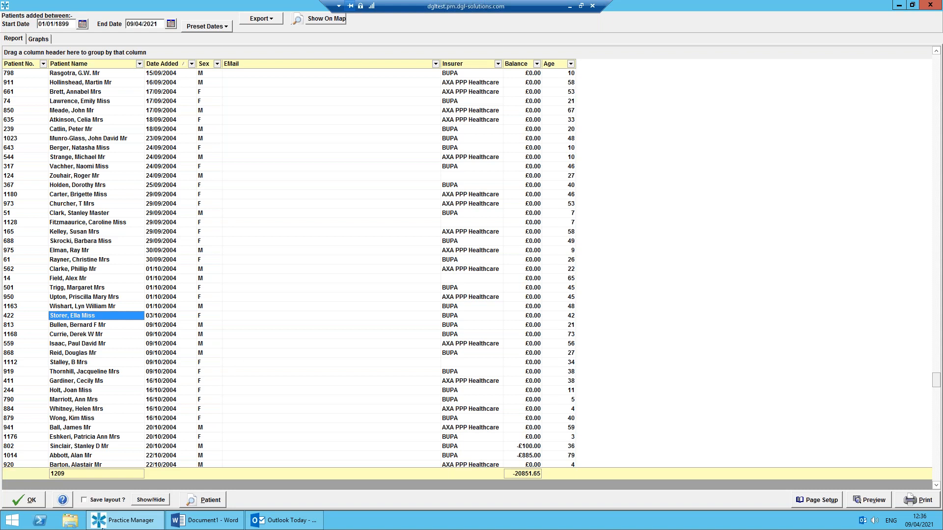
Save the customized layout of the patient report and close the report.
{"action": "left_click", "coordinate": [84, 500]}
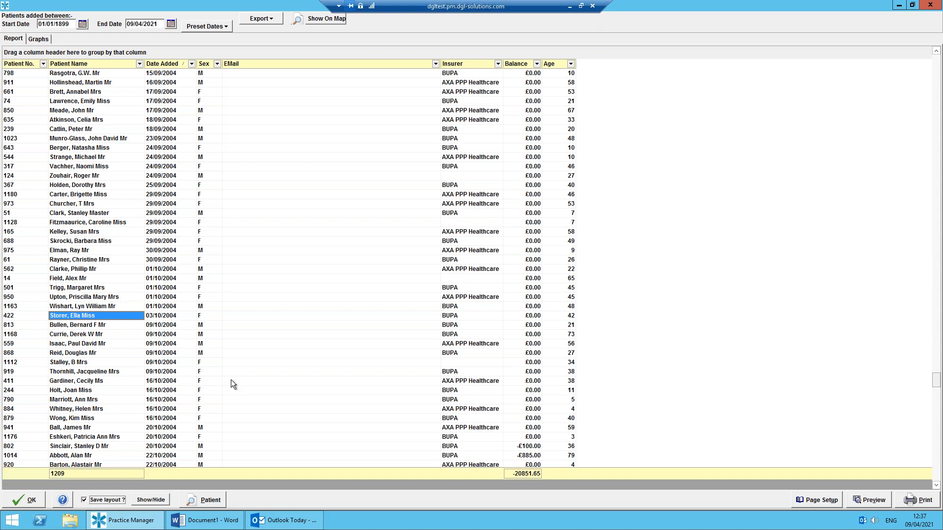
{"action": "left_click", "coordinate": [31, 502]}
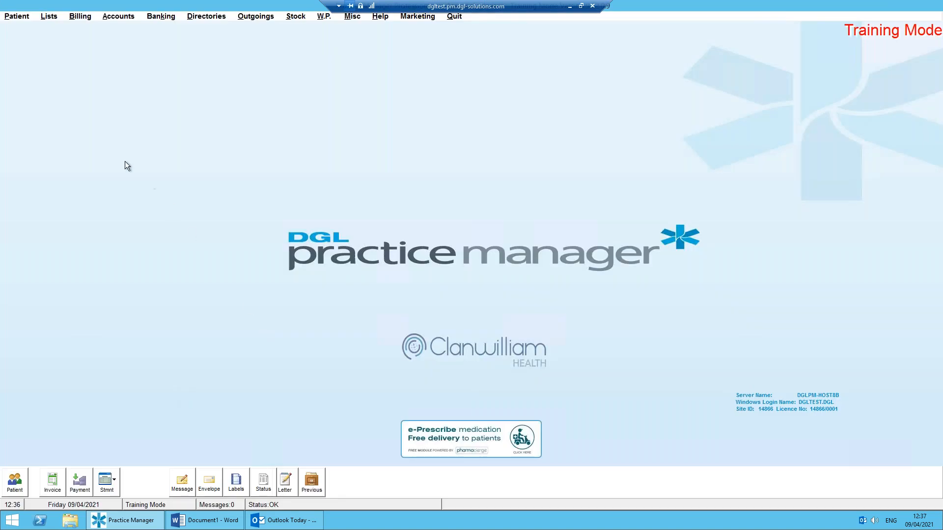
Open the Did Not Attend Report for appointments and set its start date to 01/04/2021.
{"action": "left_click", "coordinate": [50, 18]}
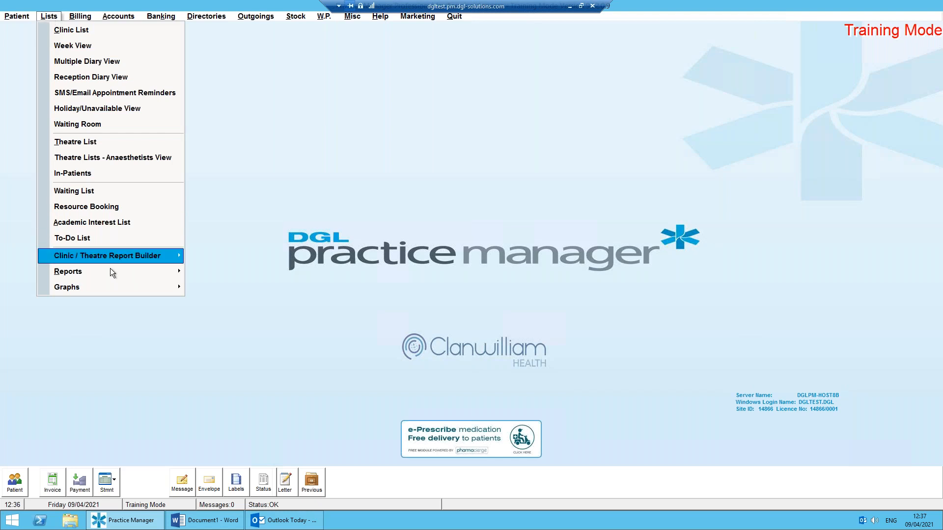
{"action": "mouse_move", "coordinate": [110, 271]}
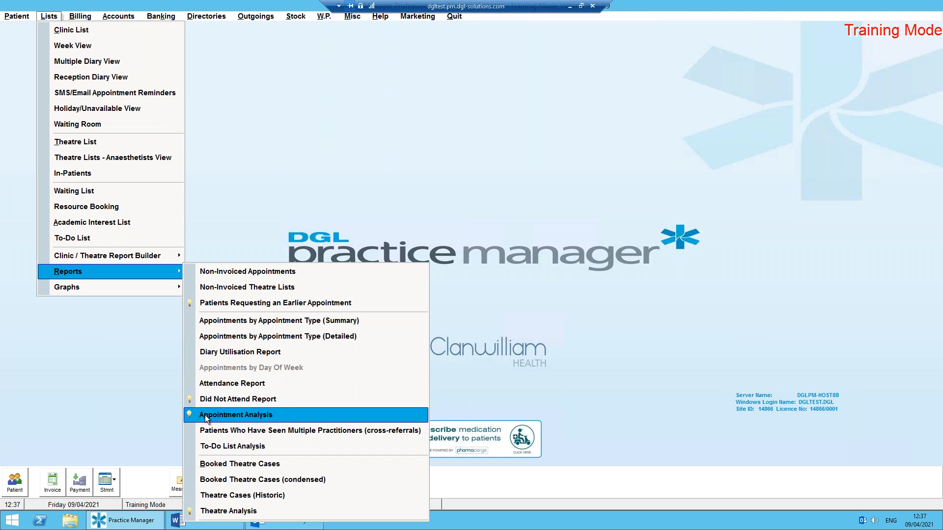
{"action": "left_click", "coordinate": [241, 400]}
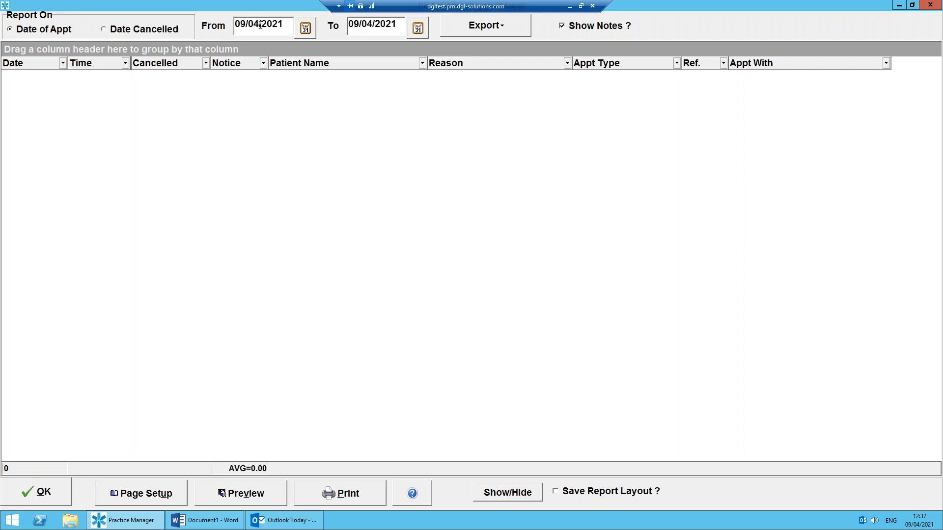
{"action": "left_click", "coordinate": [305, 29]}
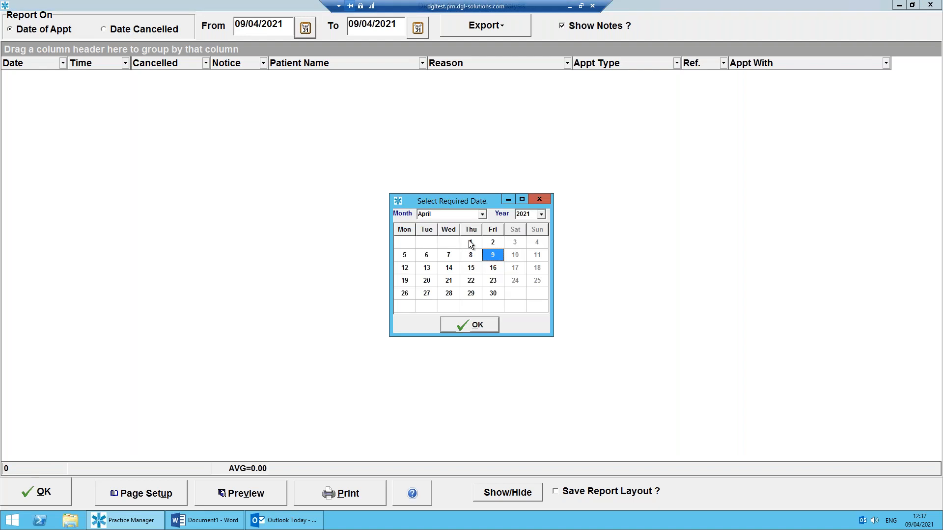
{"action": "left_click", "coordinate": [470, 242]}
{"action": "left_click", "coordinate": [479, 327]}
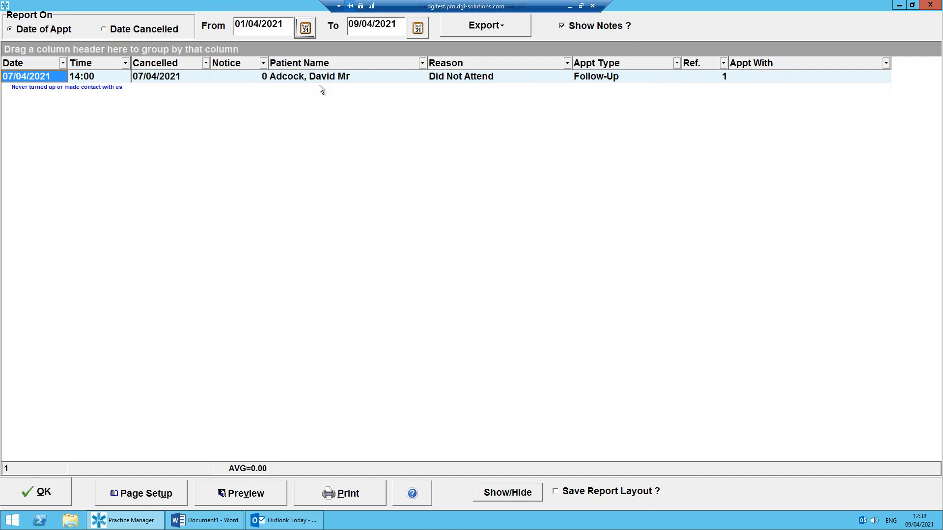
Check which additional columns can be added to the Did Not Attend Report, and close the report.
{"action": "left_click", "coordinate": [509, 492]}
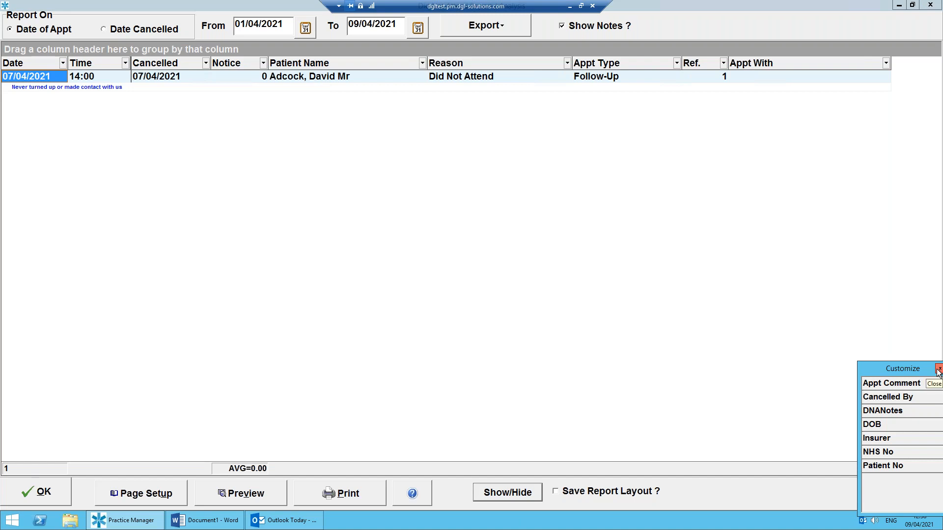
{"action": "left_click", "coordinate": [938, 373]}
{"action": "left_click", "coordinate": [60, 487]}
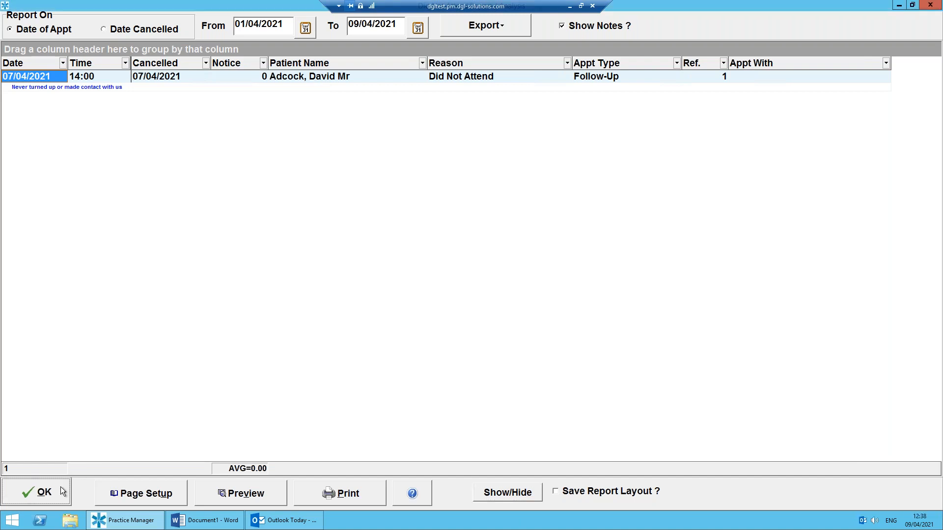
Run the Appointment Analysis report for all dates with non-appointments hidden.
{"action": "left_click", "coordinate": [49, 17]}
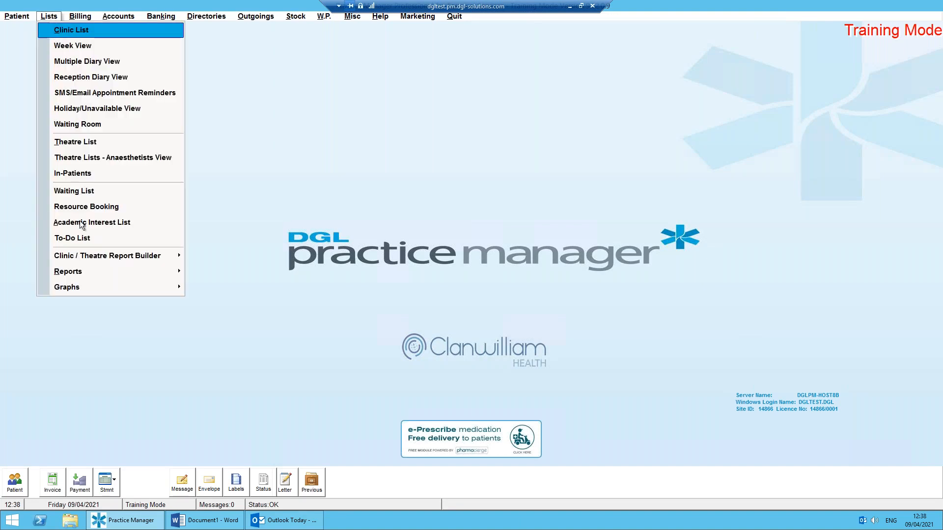
{"action": "mouse_move", "coordinate": [121, 271]}
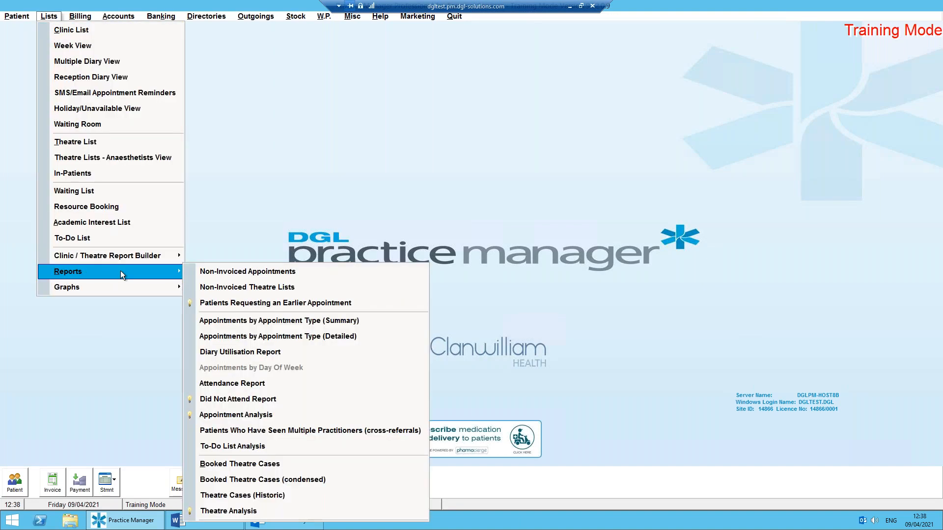
{"action": "left_click", "coordinate": [253, 417]}
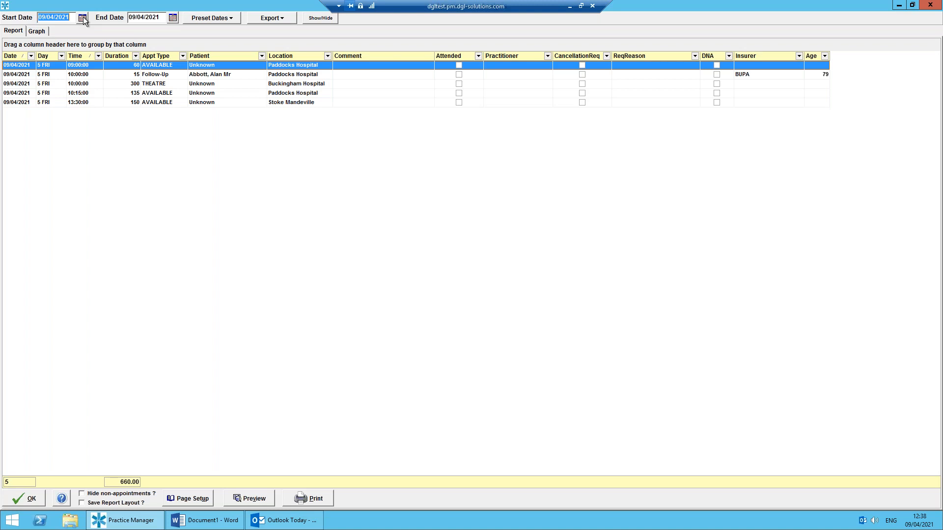
{"action": "left_click", "coordinate": [223, 22]}
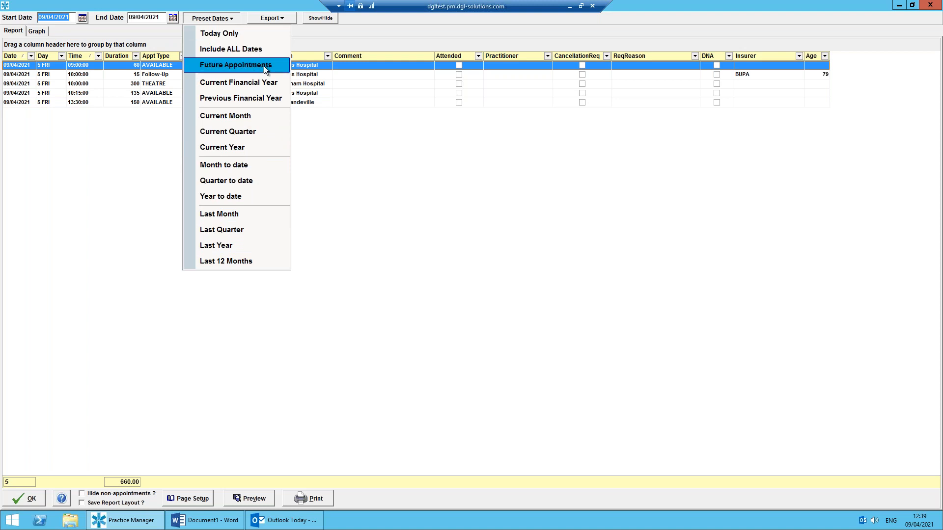
{"action": "left_click", "coordinate": [259, 49]}
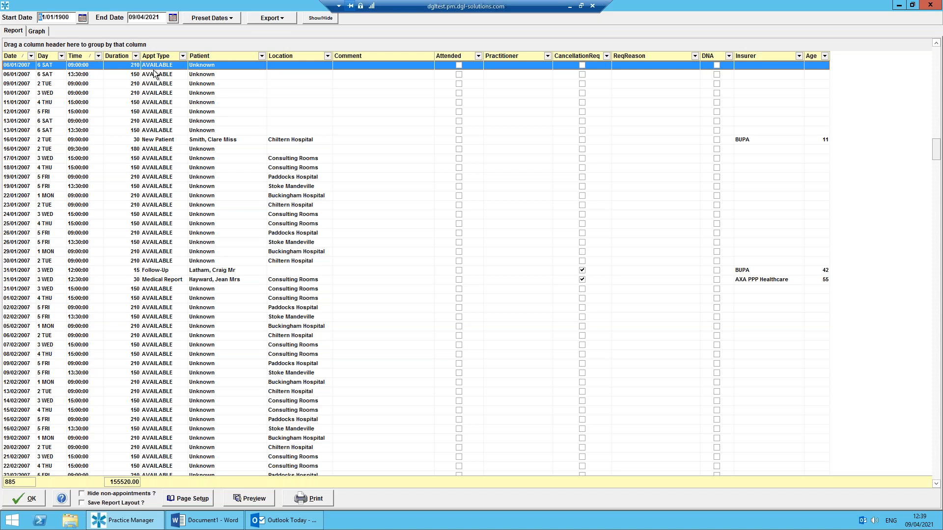
{"action": "left_click", "coordinate": [82, 495]}
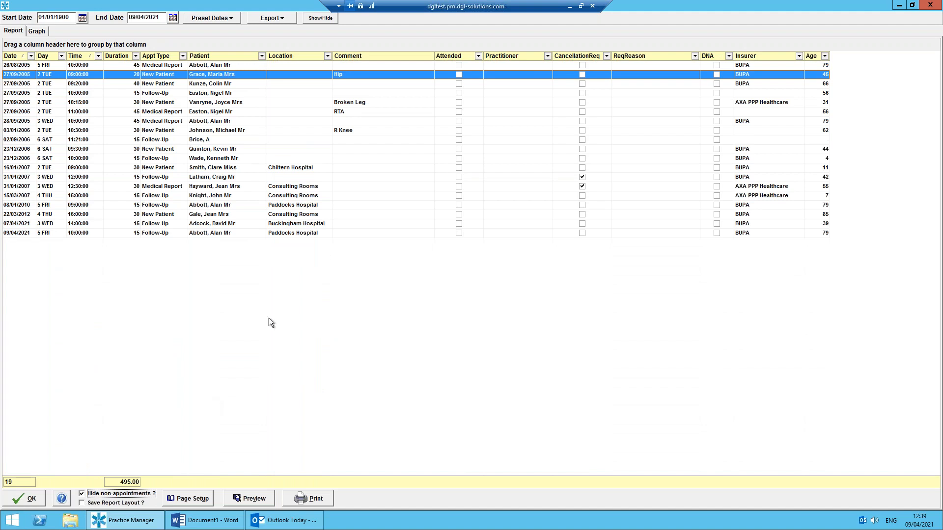
Filter the appointments temporarily by the Buckingham Hospital location, clearing the filter before closing the report.
{"action": "left_click", "coordinate": [327, 56]}
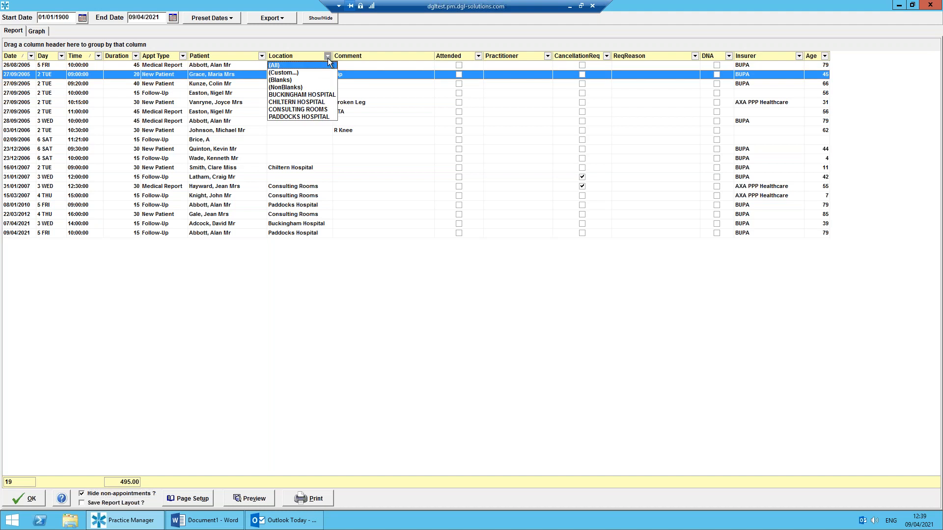
{"action": "left_click", "coordinate": [316, 95]}
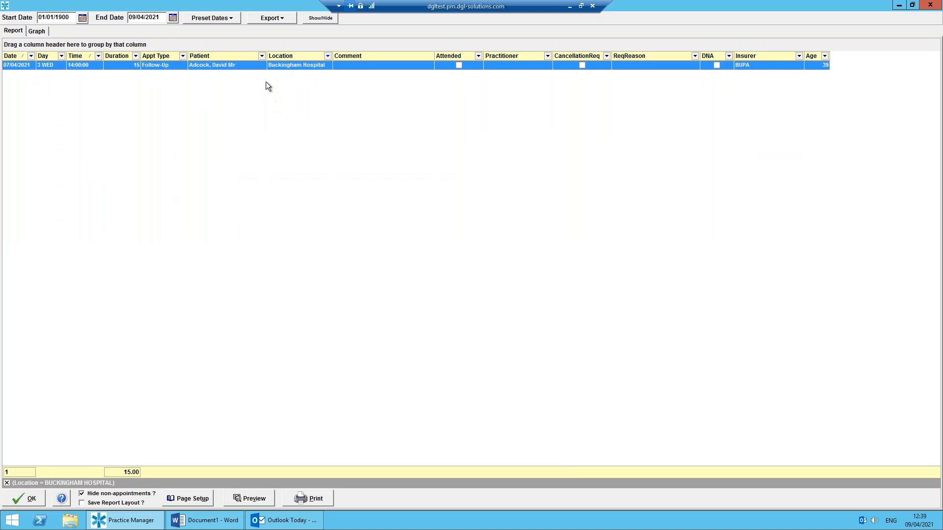
{"action": "left_click", "coordinate": [7, 483]}
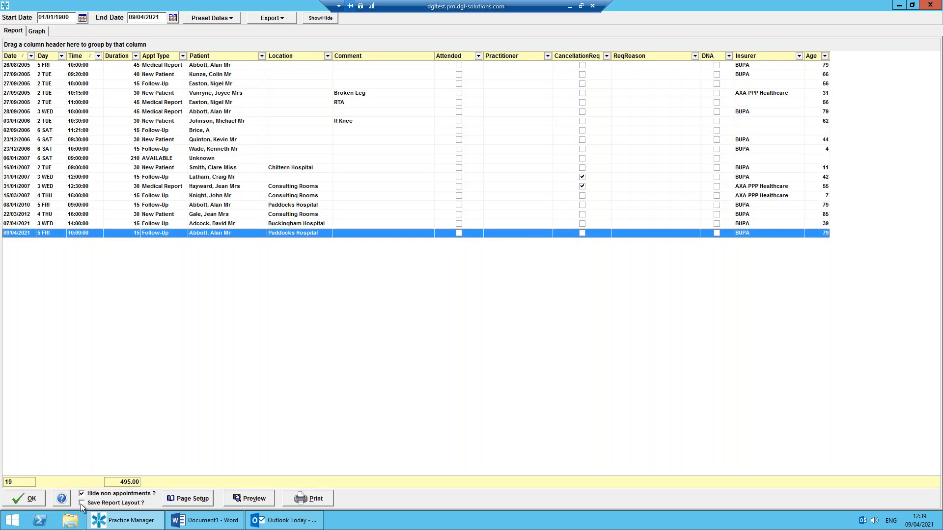
{"action": "left_click", "coordinate": [30, 503]}
Run the Most Common Operations billing report for all dates and close it after reviewing the listed operations.
{"action": "left_click", "coordinate": [50, 16]}
{"action": "mouse_move", "coordinate": [130, 275]}
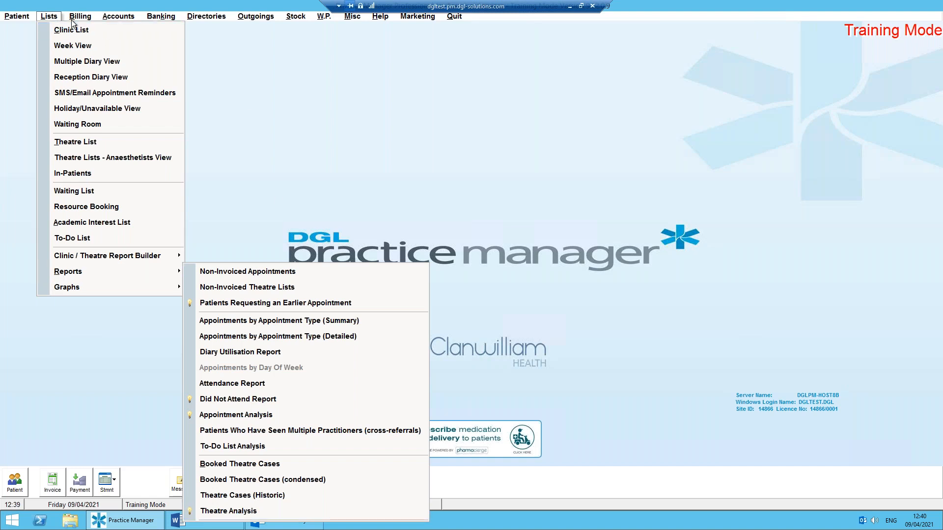
{"action": "mouse_move", "coordinate": [78, 21]}
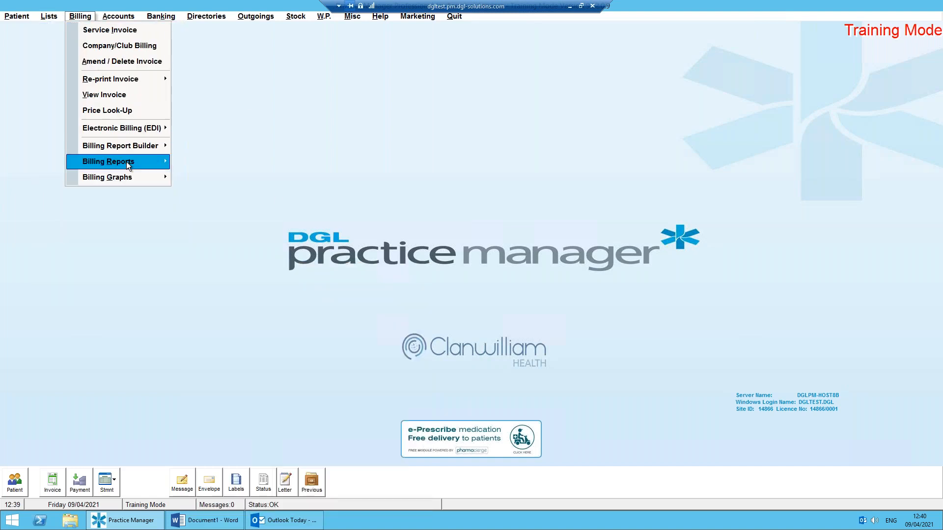
{"action": "mouse_move", "coordinate": [125, 162]}
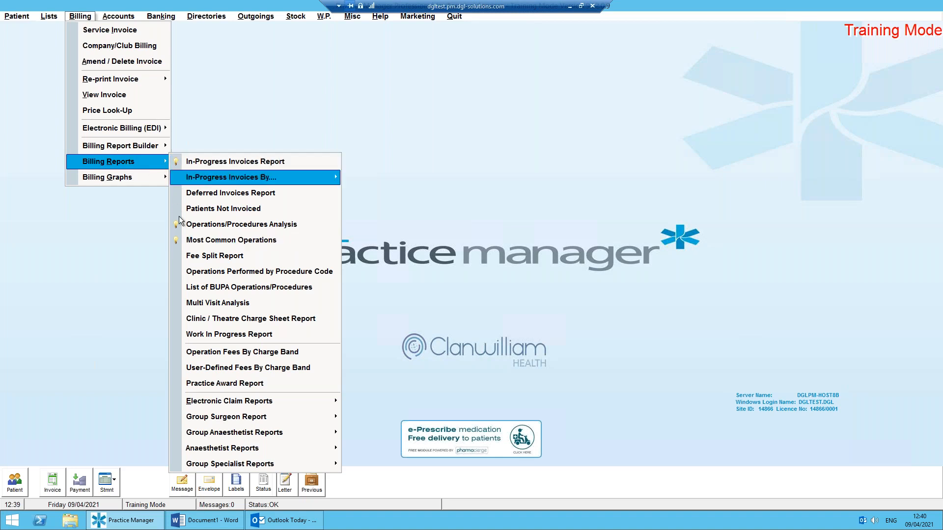
{"action": "left_click", "coordinate": [226, 241]}
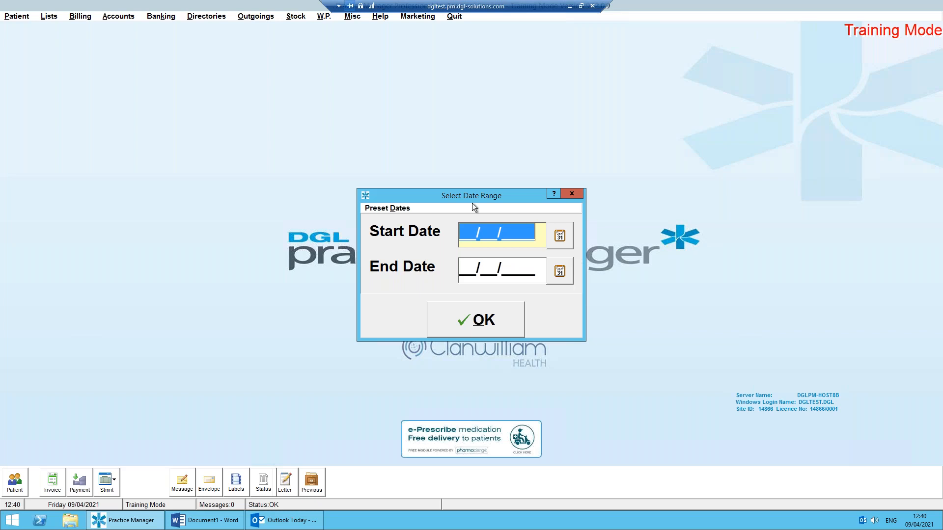
{"action": "left_click", "coordinate": [394, 209]}
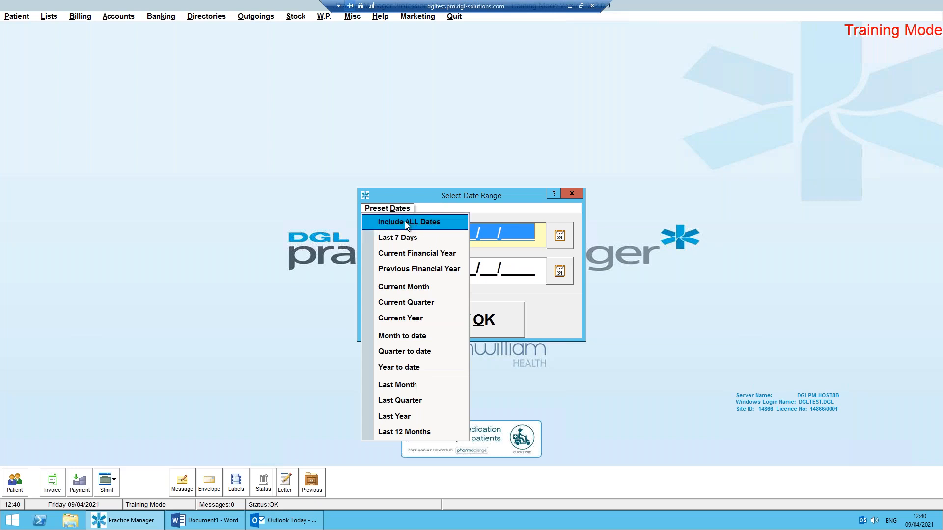
{"action": "left_click", "coordinate": [405, 222]}
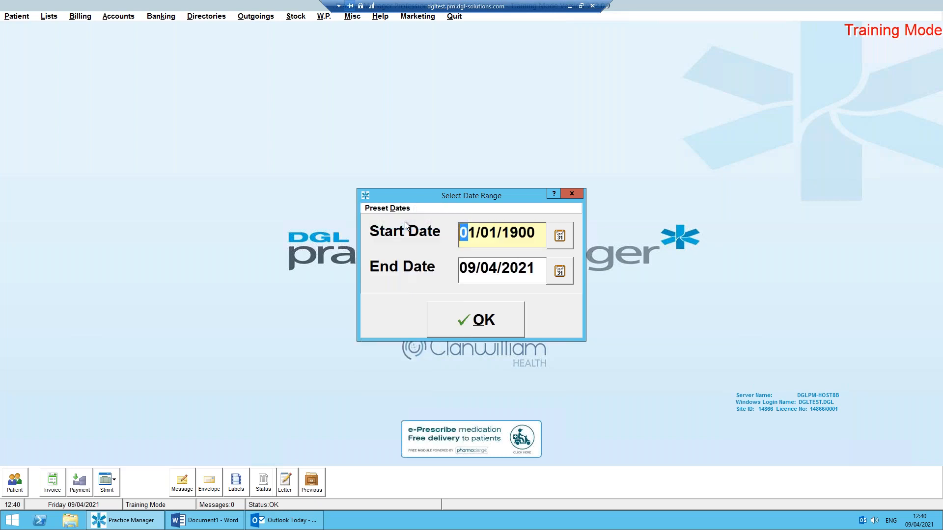
{"action": "left_click", "coordinate": [496, 320]}
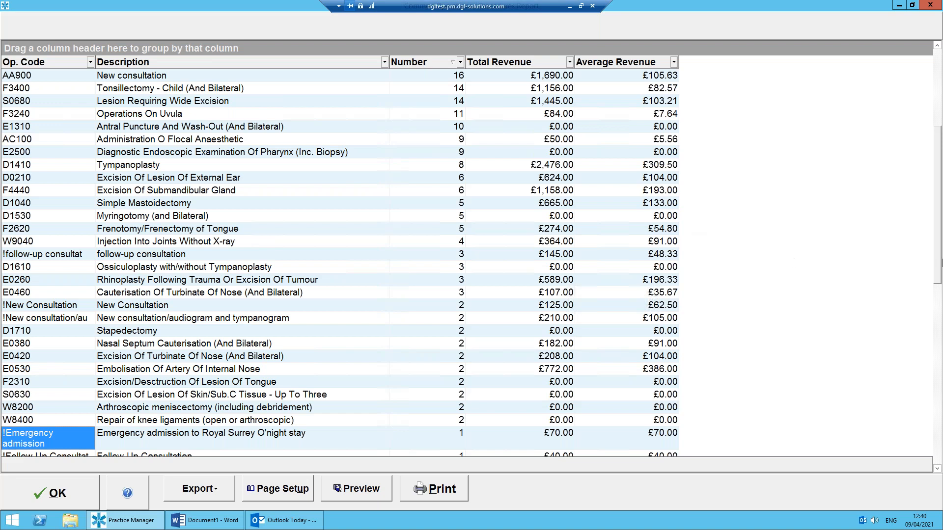
{"action": "scroll", "coordinate": [344, 256], "scroll_direction": "up", "scroll_amount": 5}
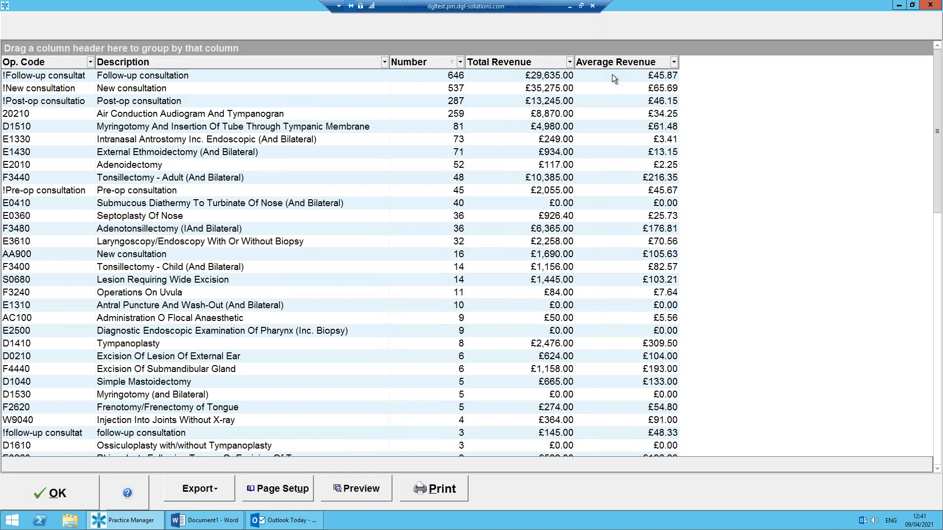
{"action": "left_click", "coordinate": [58, 499]}
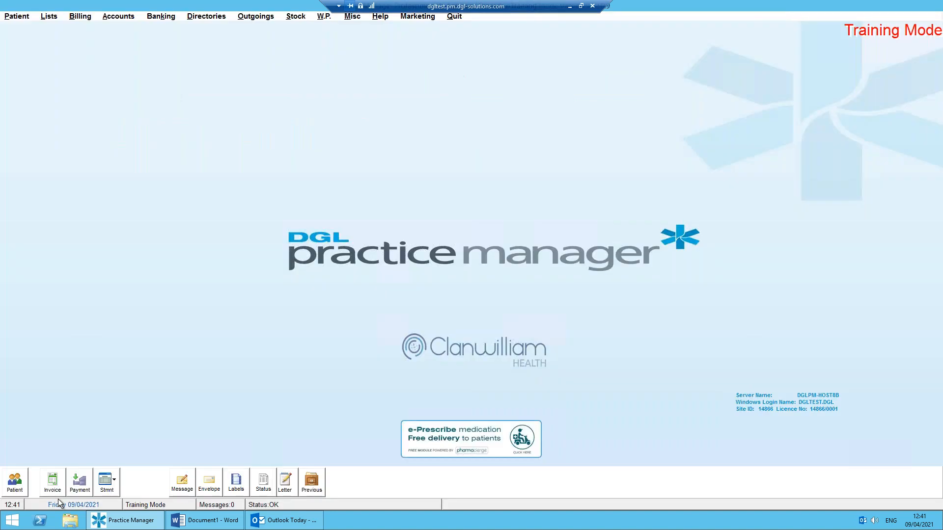
Run the Operations/Procedures Analysis billing report from 01/04/2021 to 30/04/2021.
{"action": "left_click", "coordinate": [89, 18]}
{"action": "mouse_move", "coordinate": [126, 167]}
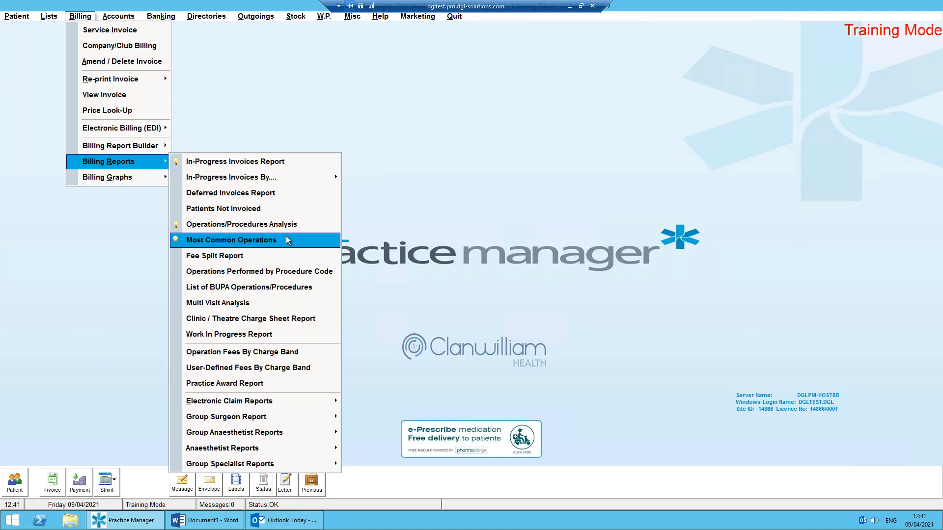
{"action": "left_click", "coordinate": [297, 225]}
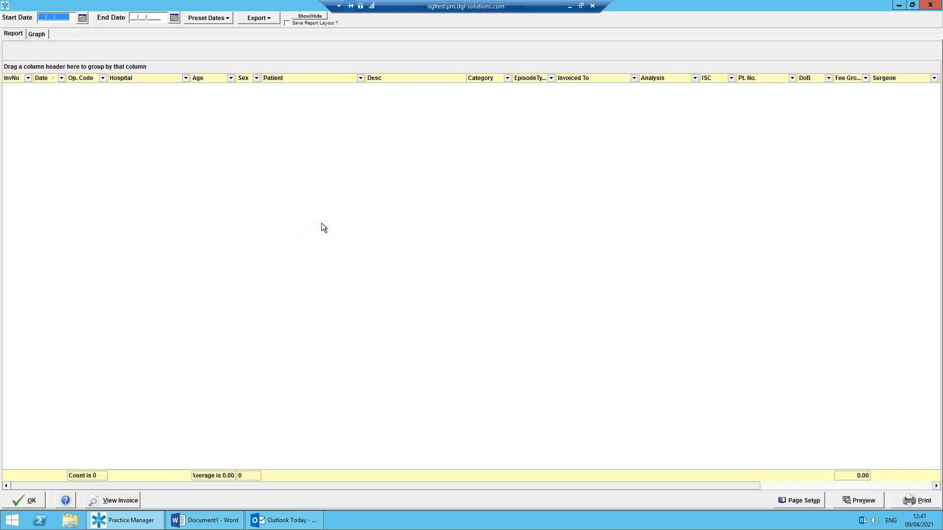
{"action": "left_click", "coordinate": [83, 19]}
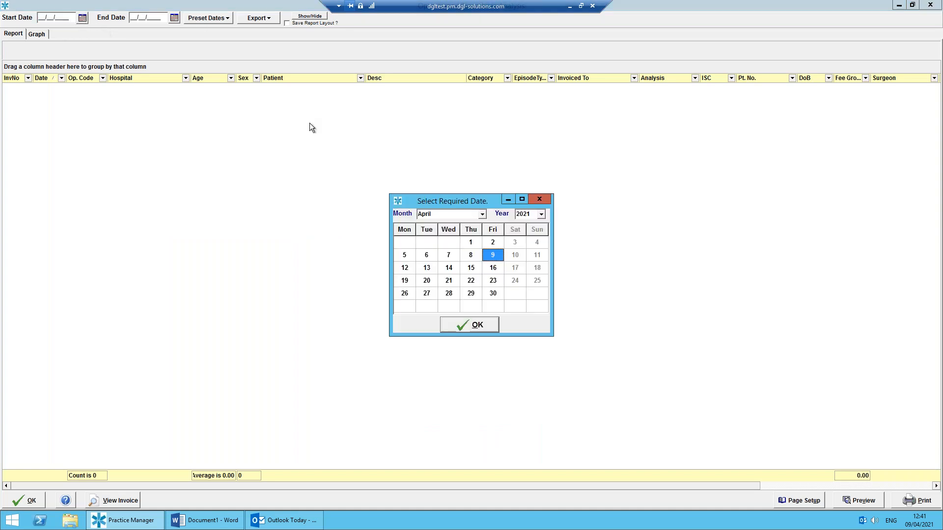
{"action": "left_click", "coordinate": [471, 242]}
{"action": "left_click", "coordinate": [482, 326]}
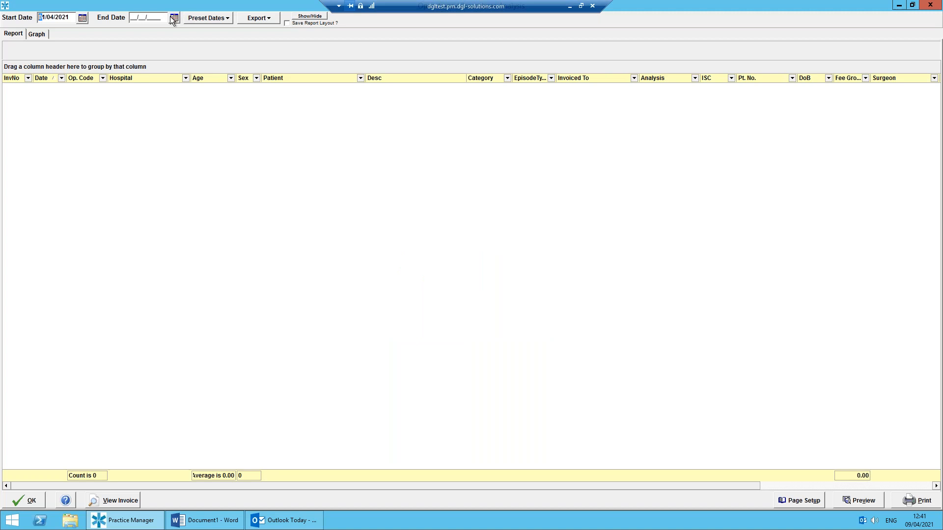
{"action": "left_click", "coordinate": [493, 293]}
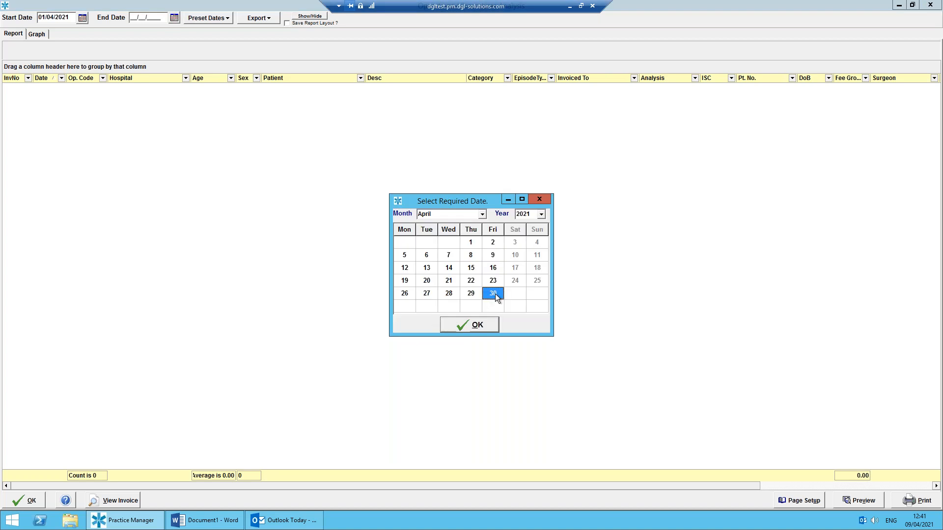
{"action": "left_click", "coordinate": [477, 325]}
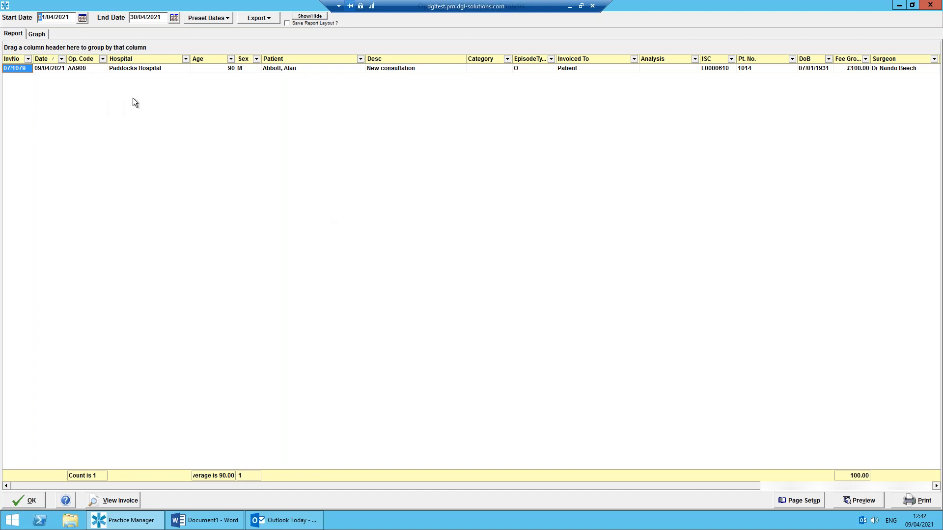
View the invoice behind the listed AA900 new consultation, and close both the invoice and the report.
{"action": "left_click", "coordinate": [99, 69]}
{"action": "left_click", "coordinate": [120, 501]}
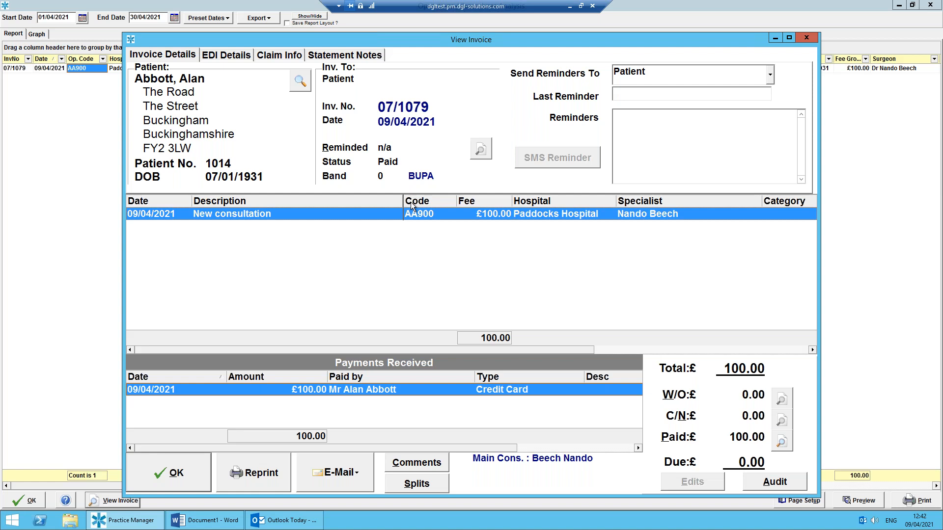
{"action": "left_click", "coordinate": [174, 476]}
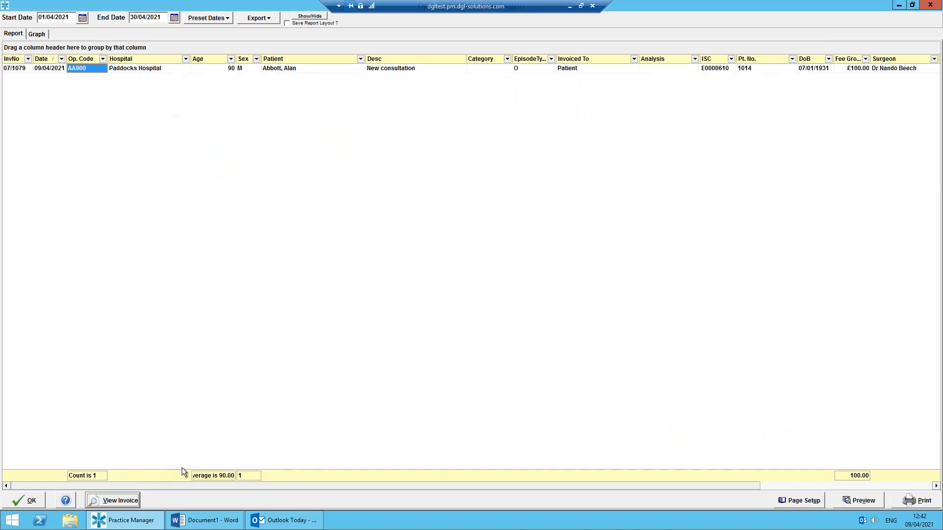
{"action": "left_click", "coordinate": [27, 500]}
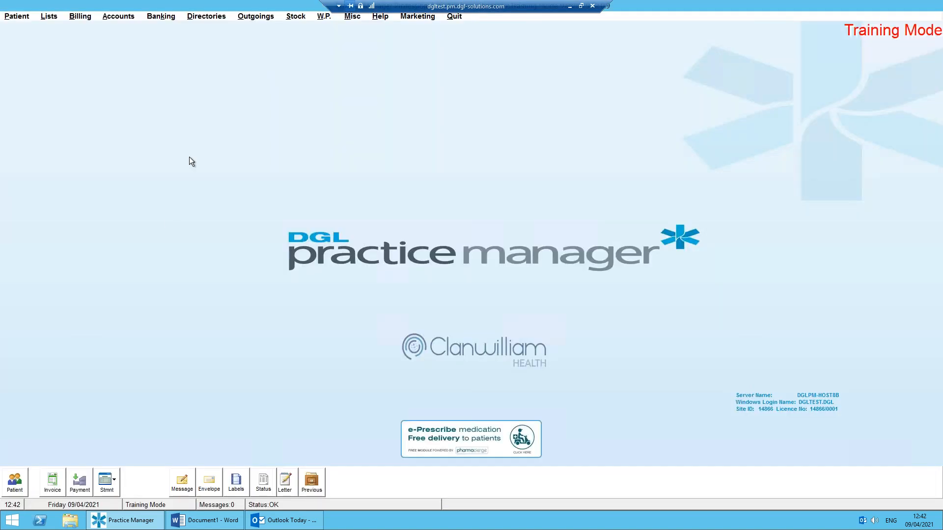
Run the Outstanding Invoices Report from the account reports, trying the current year before including all dates.
{"action": "left_click", "coordinate": [117, 18]}
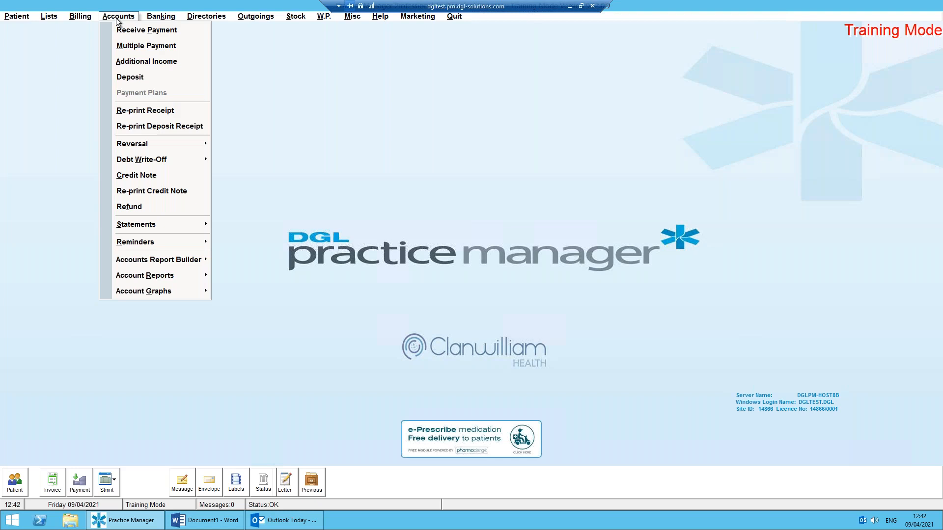
{"action": "mouse_move", "coordinate": [158, 275]}
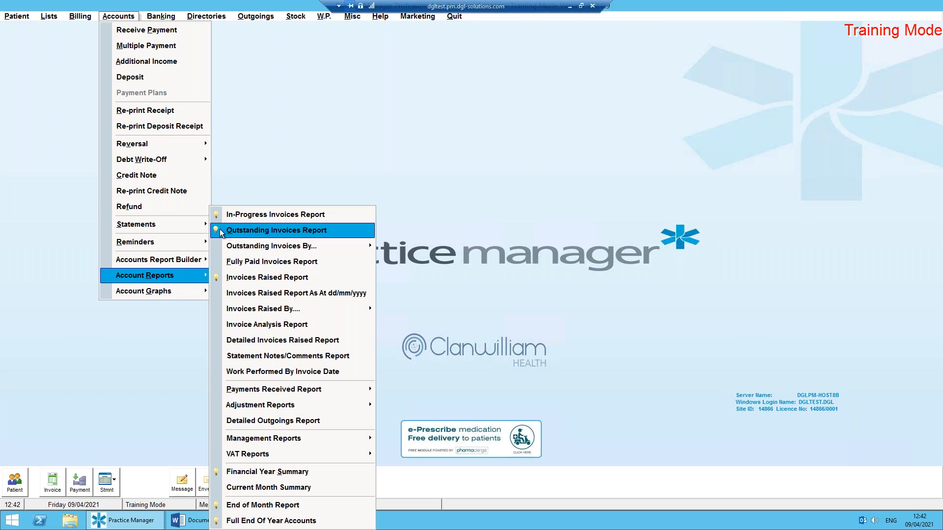
{"action": "left_click", "coordinate": [327, 230]}
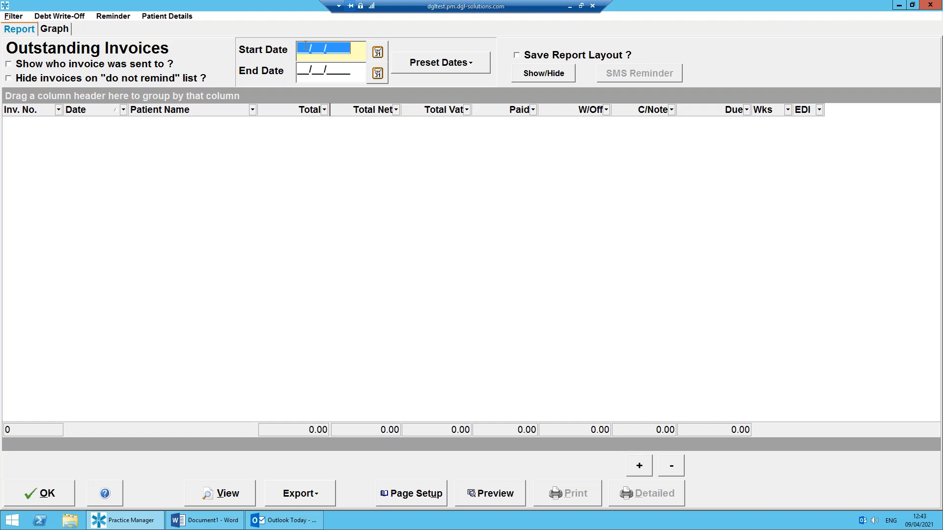
{"action": "left_click", "coordinate": [463, 68]}
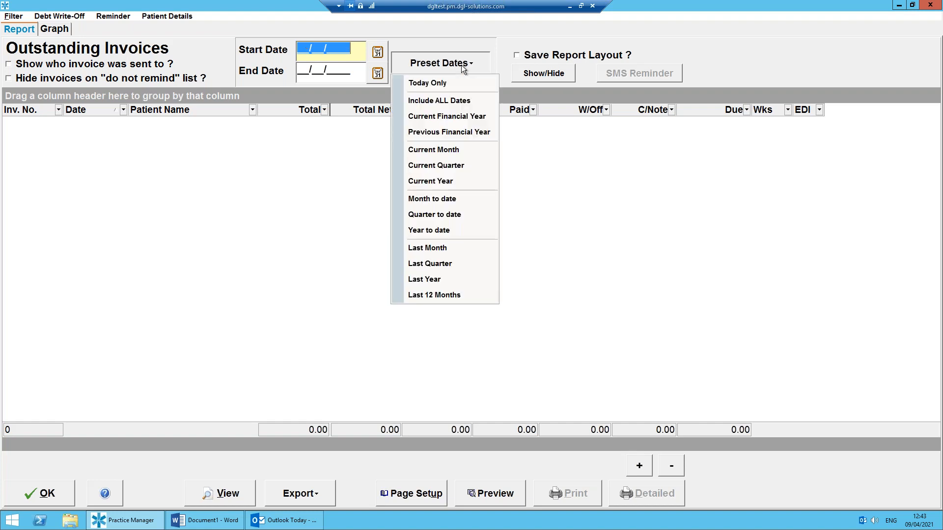
{"action": "left_click", "coordinate": [456, 183]}
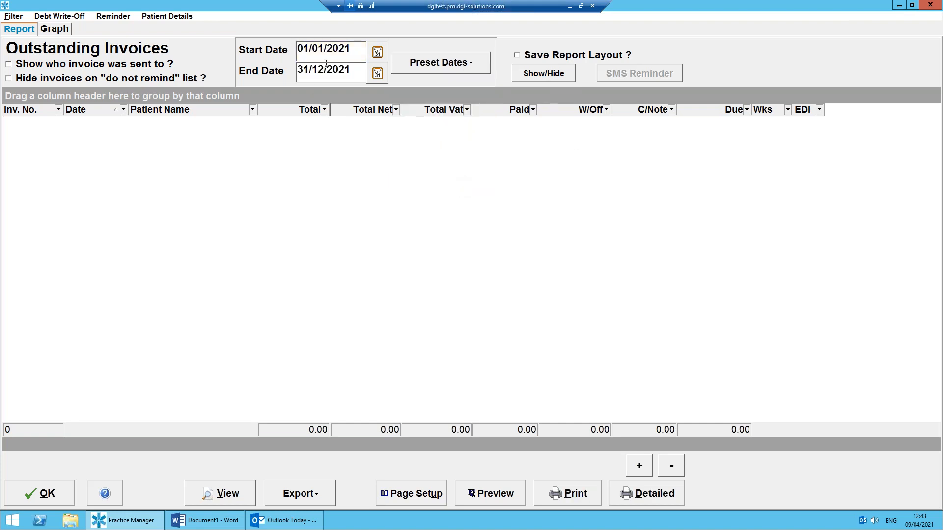
{"action": "left_click", "coordinate": [435, 69]}
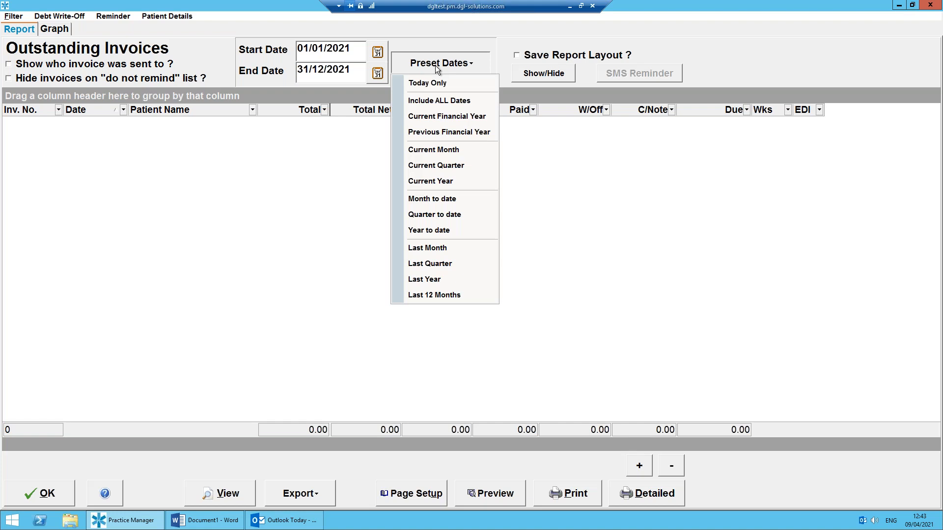
{"action": "left_click", "coordinate": [453, 101]}
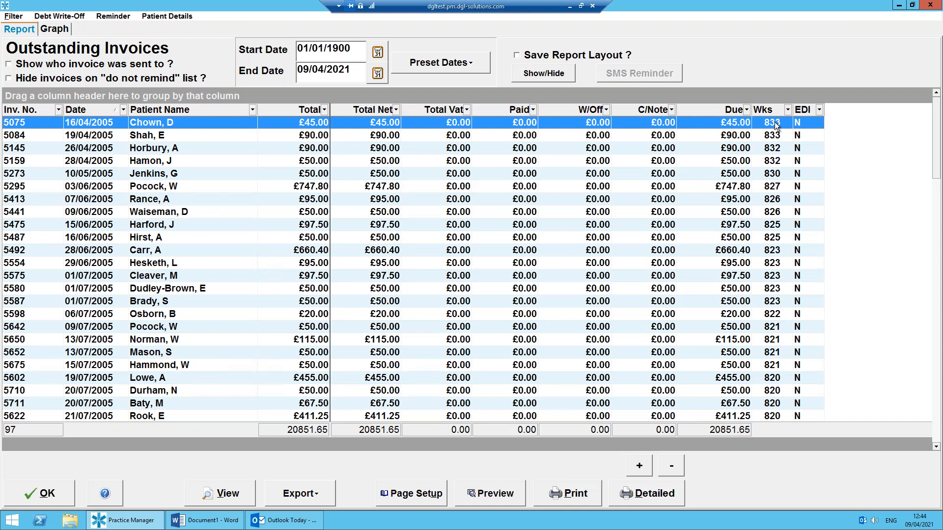
Add the Insurer column after the EDI column in the Outstanding Invoices report and close the column customization list.
{"action": "left_click", "coordinate": [554, 74]}
{"action": "left_click_drag", "start_coordinate": [927, 279], "coordinate": [928, 316]}
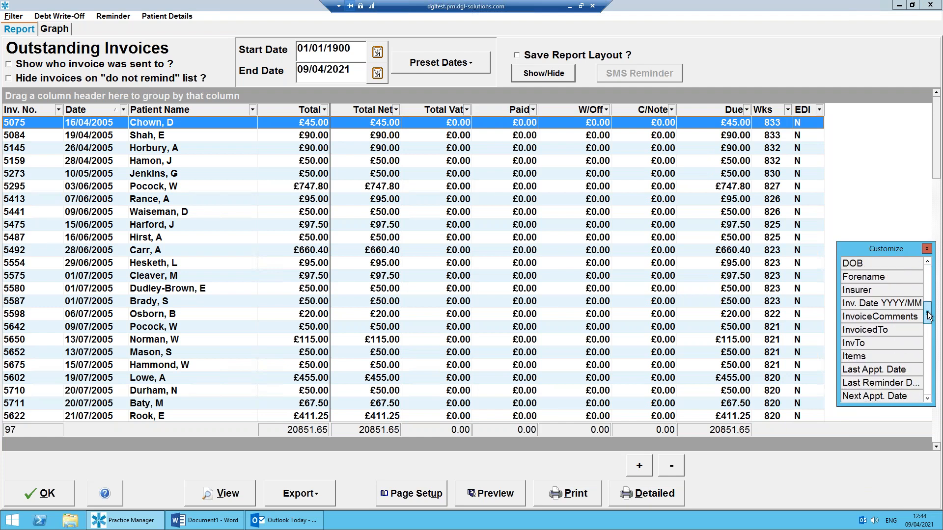
{"action": "left_click_drag", "start_coordinate": [879, 292], "coordinate": [835, 113]}
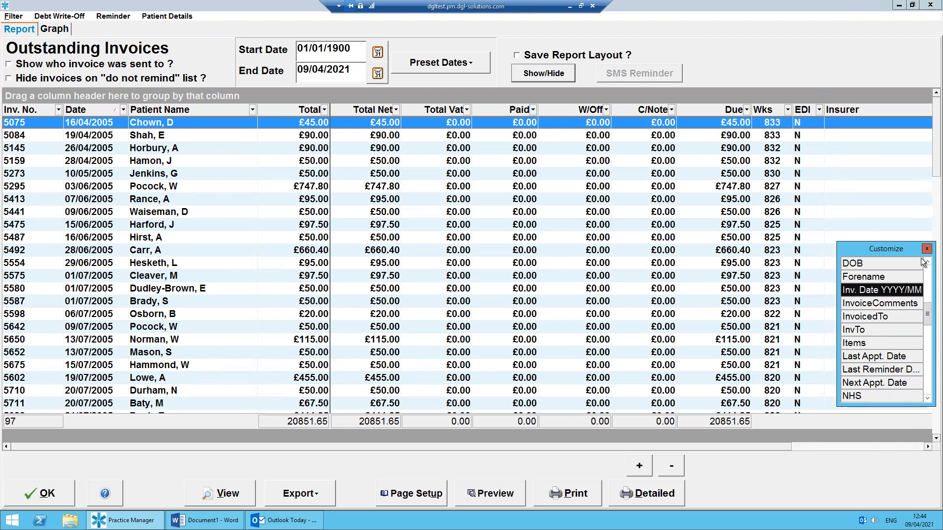
{"action": "left_click", "coordinate": [926, 249]}
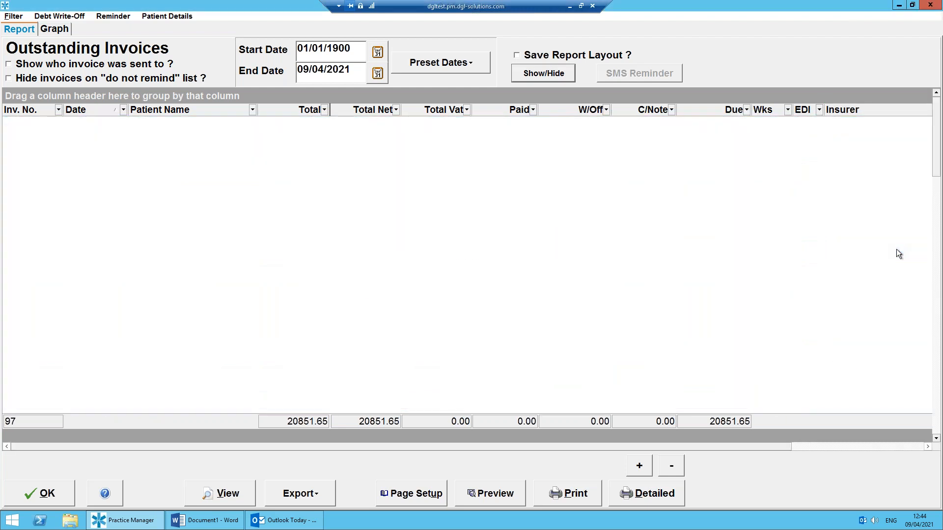
Filter the outstanding invoices by the insurer BUPA and close the report.
{"action": "left_click", "coordinate": [927, 447]}
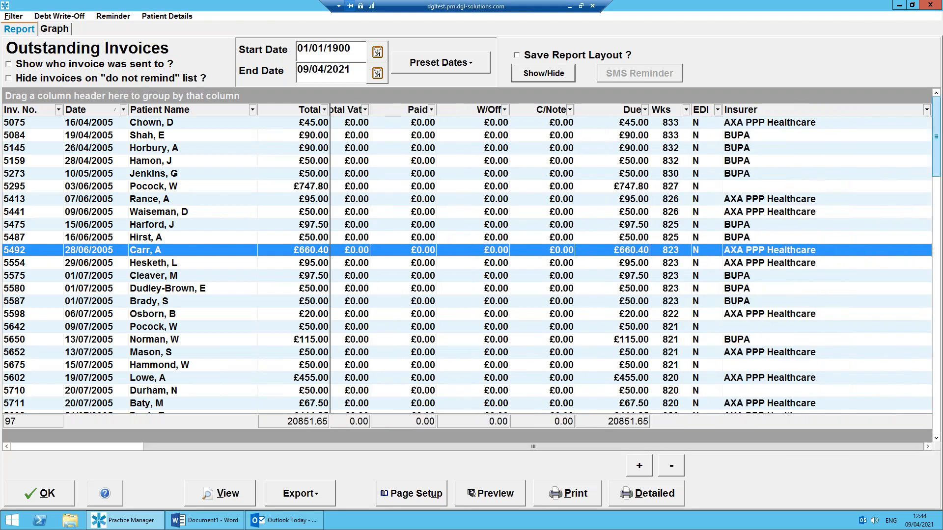
{"action": "left_click", "coordinate": [927, 110]}
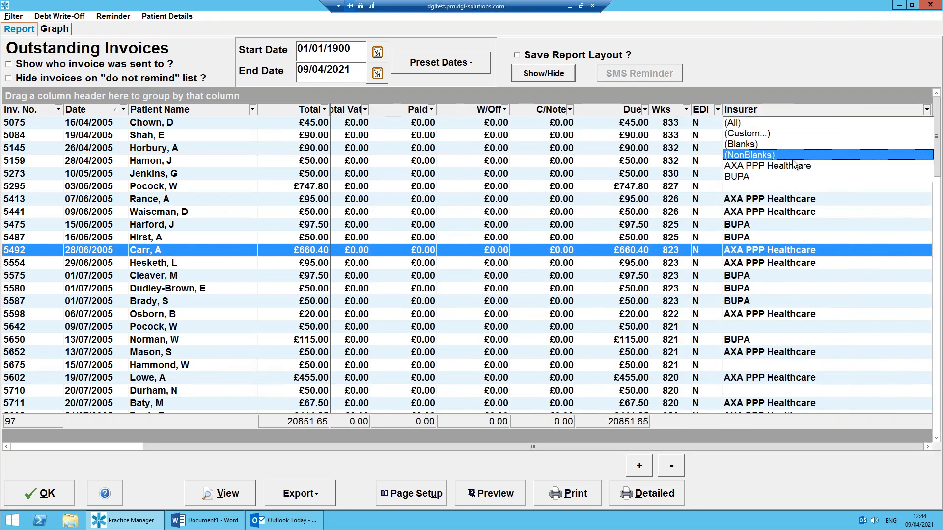
{"action": "left_click", "coordinate": [756, 175]}
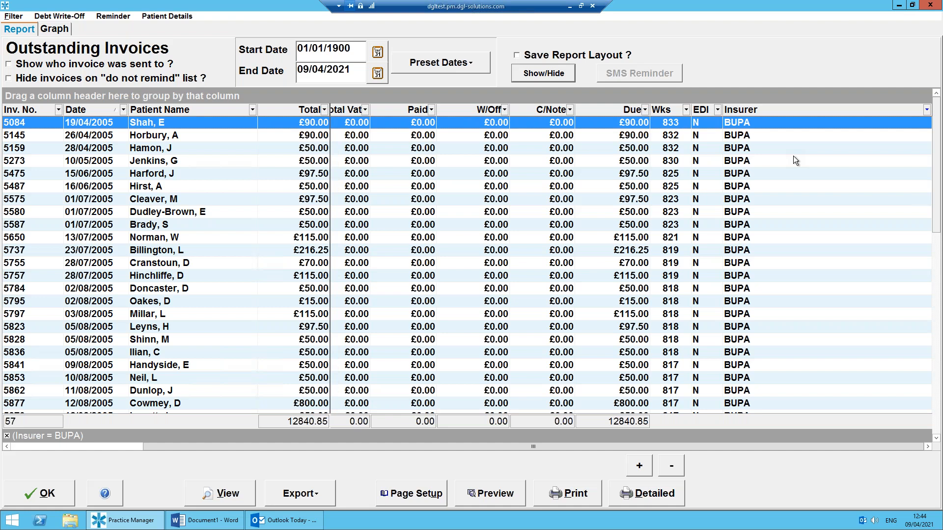
{"action": "left_click", "coordinate": [55, 498]}
Run the Payment Received Report (Invoiced Income) from the account reports for all dates.
{"action": "left_click", "coordinate": [119, 17]}
{"action": "mouse_move", "coordinate": [185, 277]}
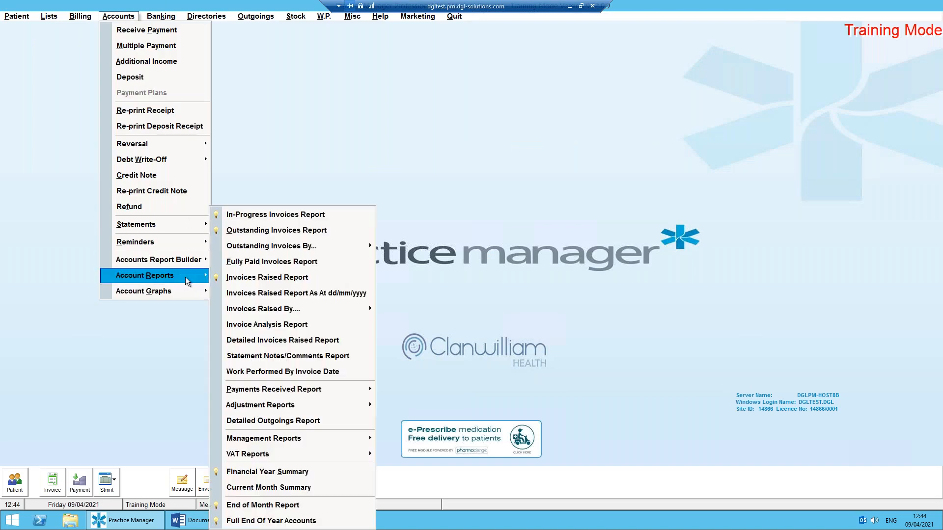
{"action": "mouse_move", "coordinate": [296, 388]}
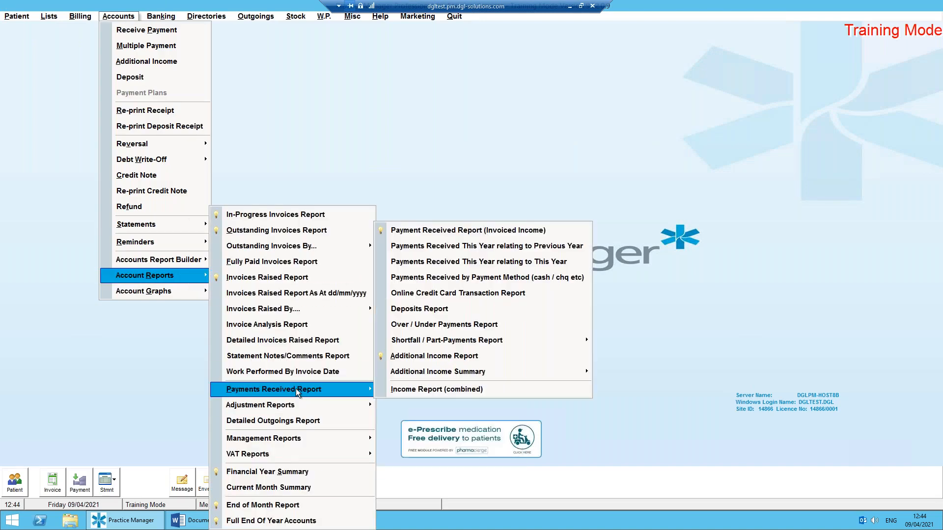
{"action": "left_click", "coordinate": [514, 230]}
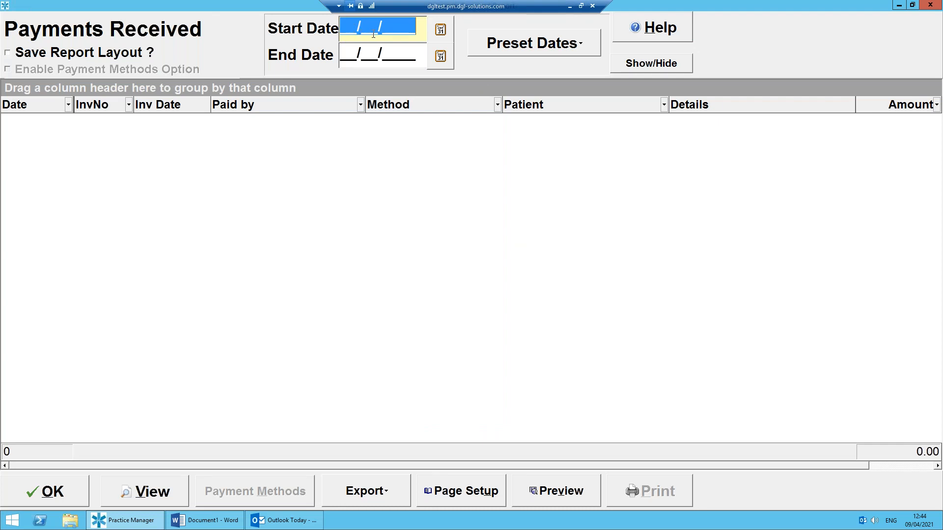
{"action": "left_click", "coordinate": [539, 45]}
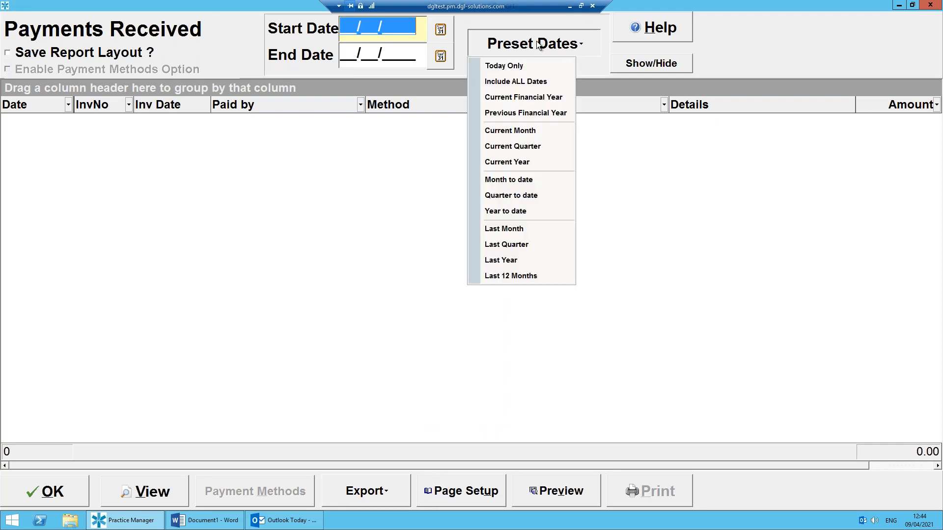
{"action": "left_click", "coordinate": [525, 81]}
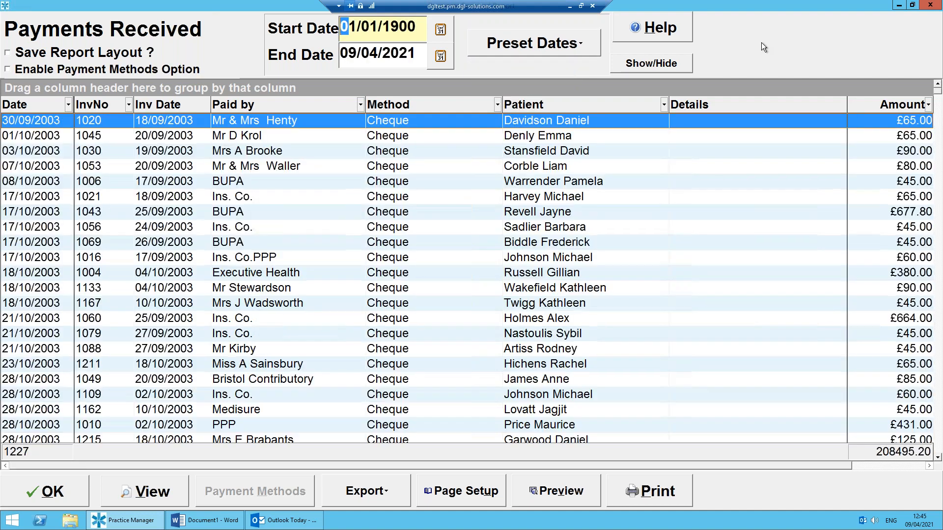
Review the additional columns and export formats available for the Payments Received report, and close the report.
{"action": "left_click", "coordinate": [649, 63]}
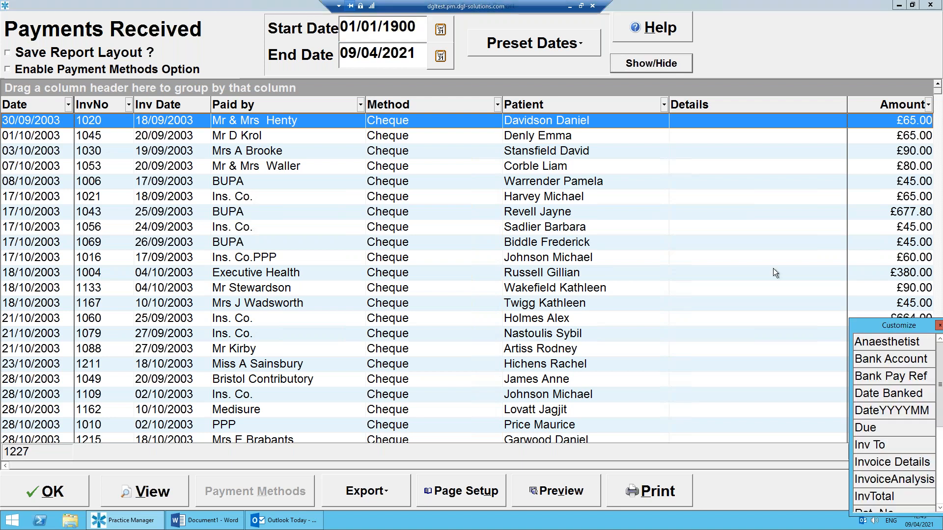
{"action": "left_click_drag", "start_coordinate": [885, 320], "coordinate": [804, 276]}
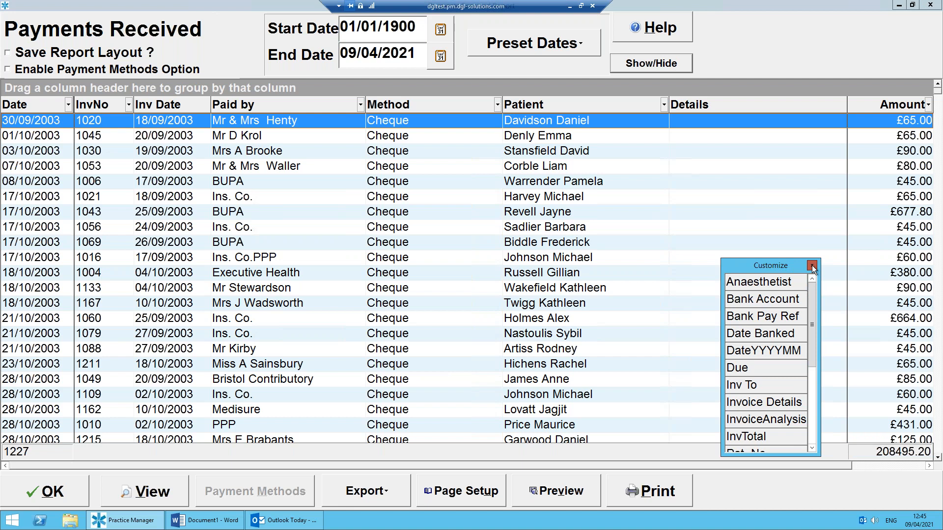
{"action": "left_click", "coordinate": [812, 267]}
{"action": "left_click", "coordinate": [379, 492]}
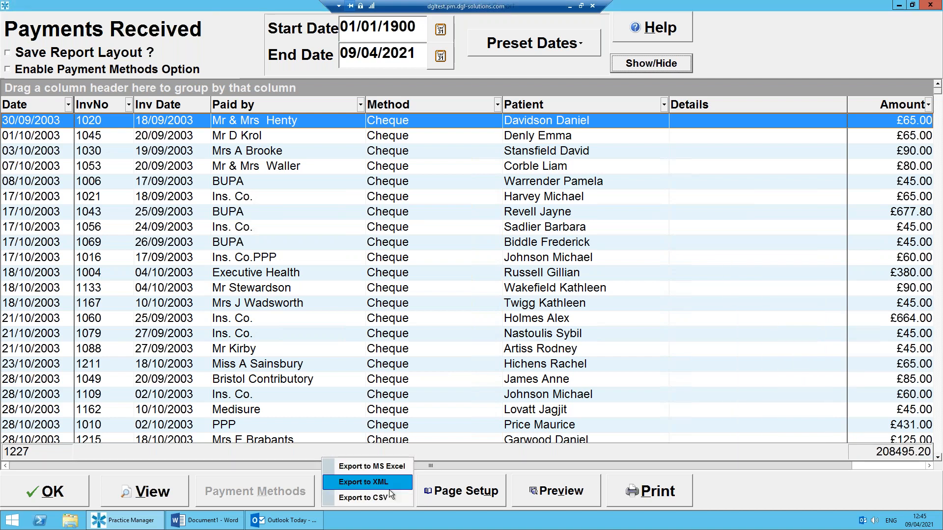
{"action": "left_click", "coordinate": [743, 505]}
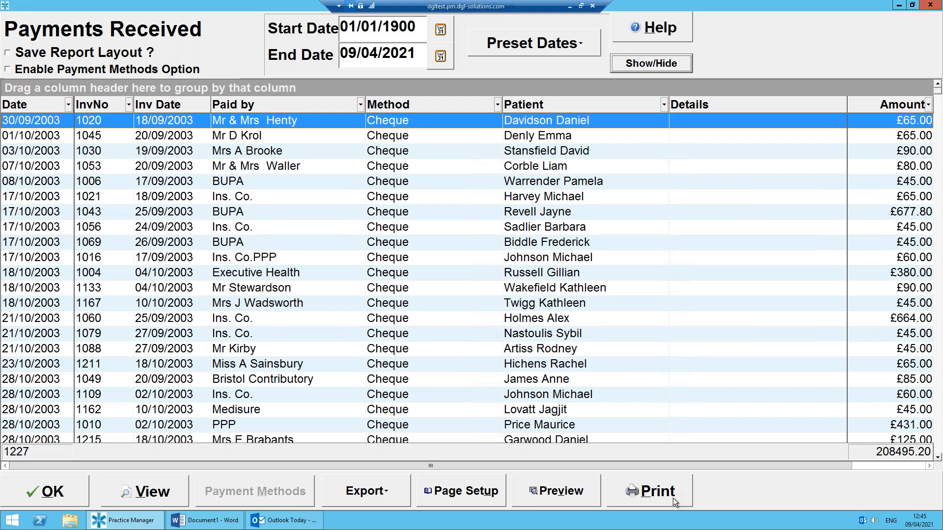
{"action": "left_click", "coordinate": [64, 494]}
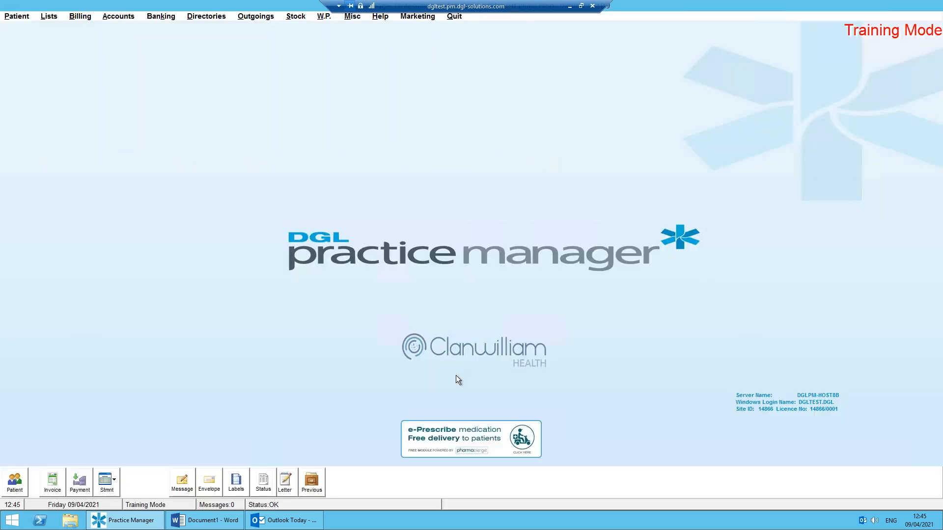
Open the Full End Of Year Accounts and review its financial year dates and preset date options.
{"action": "left_click", "coordinate": [121, 19]}
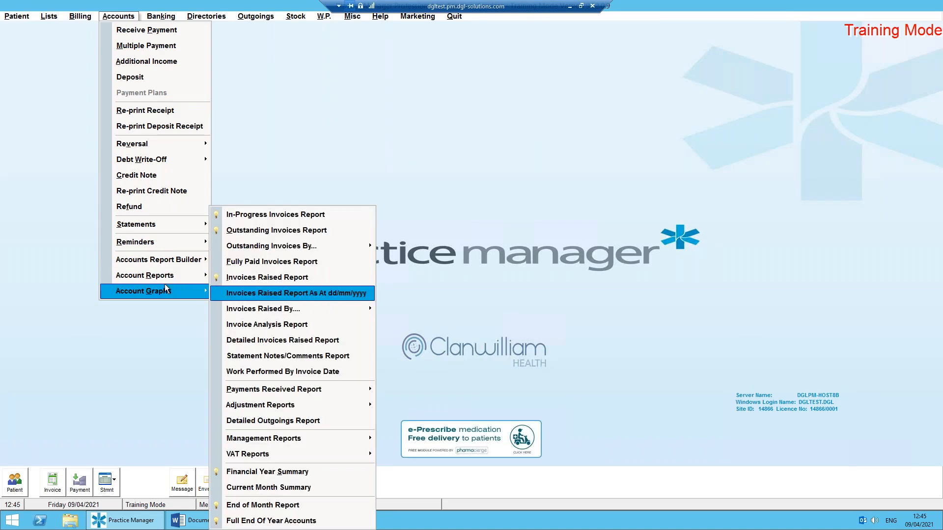
{"action": "left_click", "coordinate": [311, 523]}
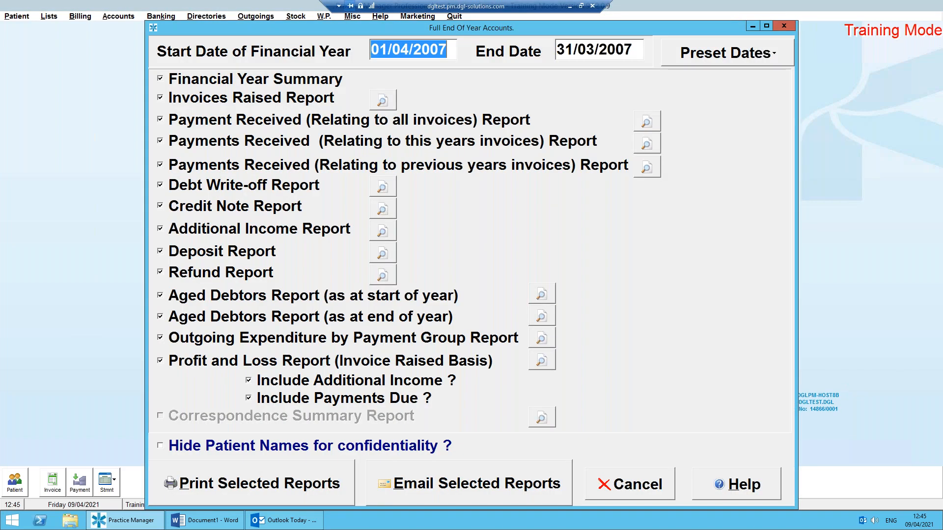
{"action": "left_click", "coordinate": [450, 46]}
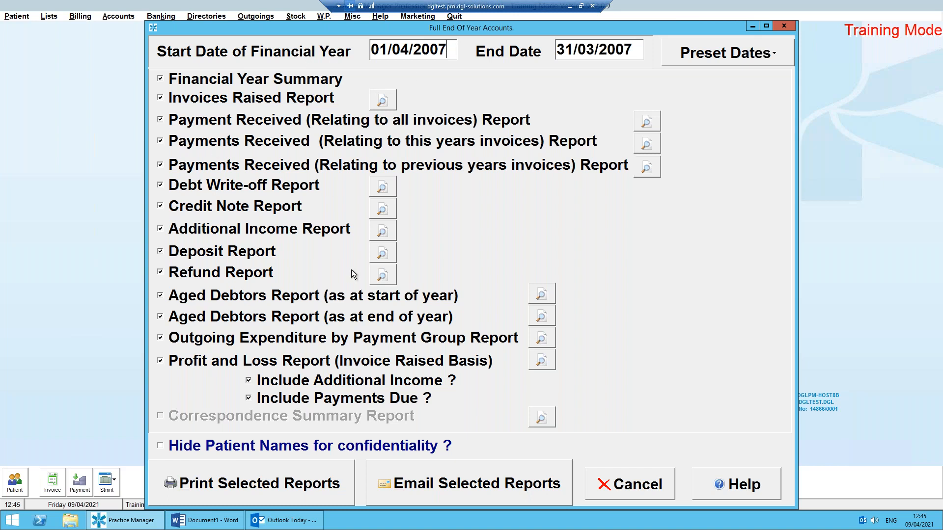
{"action": "left_click", "coordinate": [746, 62]}
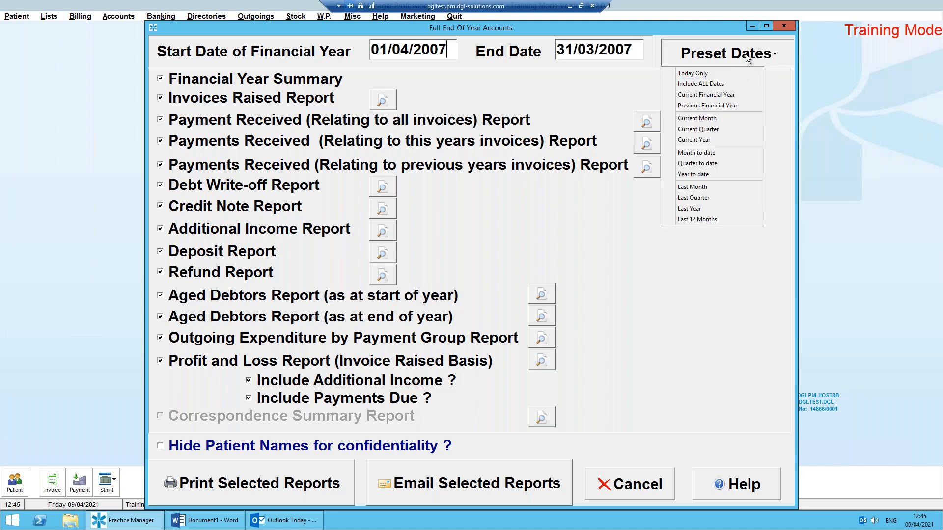
{"action": "left_click", "coordinate": [740, 54]}
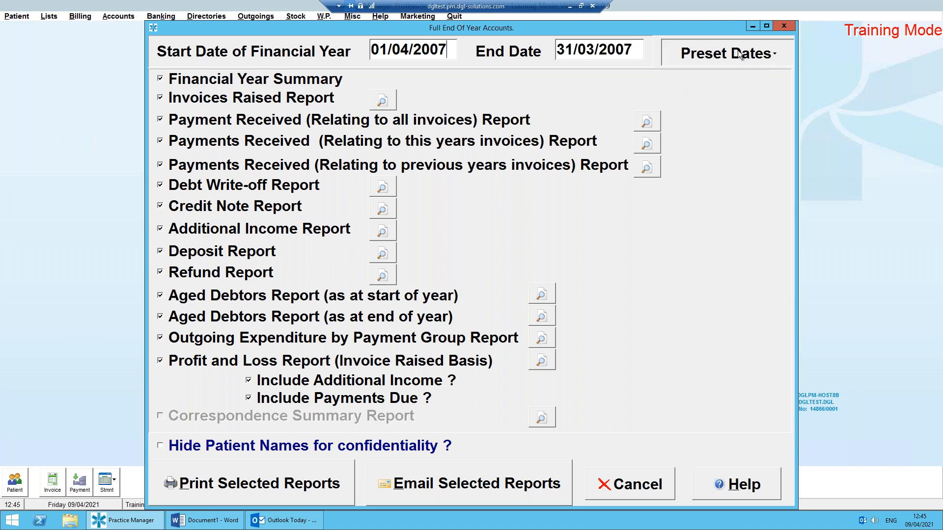
Hide patient names and exclude the Deposit, start-of-year Aged Debtors and Outgoing Expenditure by Payment Group reports, cancelling the end of year accounts without printing.
{"action": "left_click", "coordinate": [161, 446]}
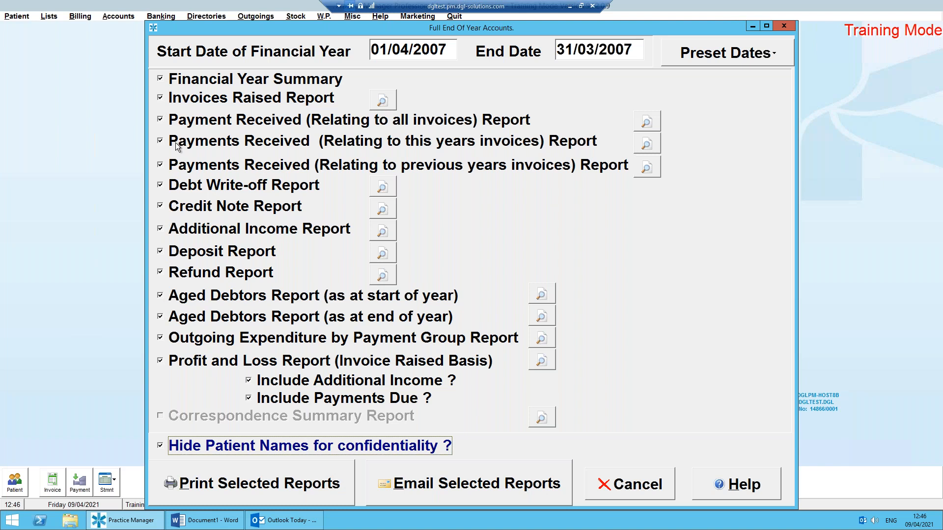
{"action": "left_click", "coordinate": [160, 252]}
{"action": "left_click", "coordinate": [160, 296]}
{"action": "left_click", "coordinate": [161, 338]}
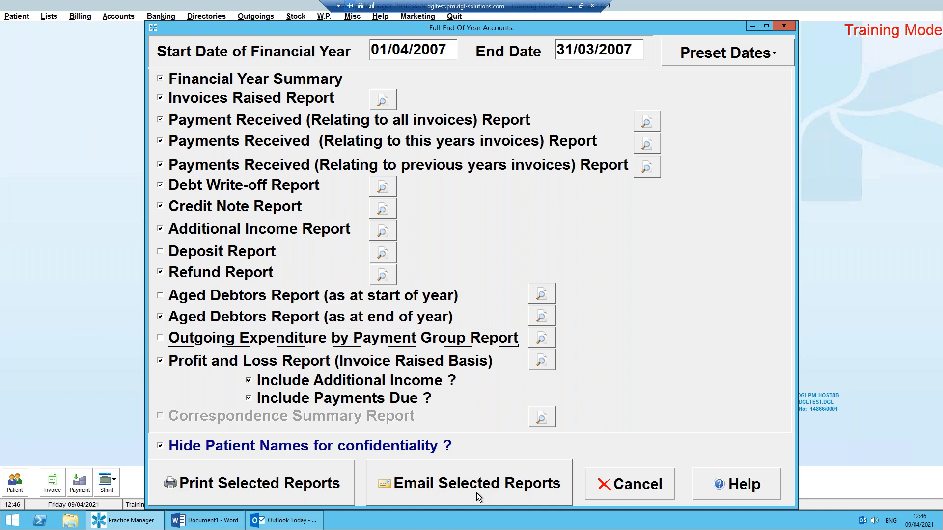
{"action": "left_click", "coordinate": [626, 495]}
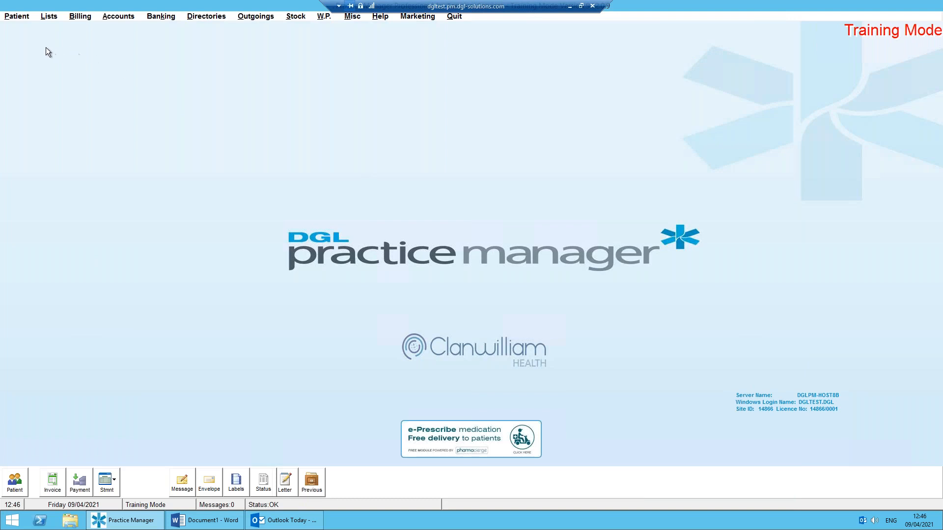
{"action": "left_click", "coordinate": [18, 16]}
{"action": "mouse_move", "coordinate": [49, 16]}
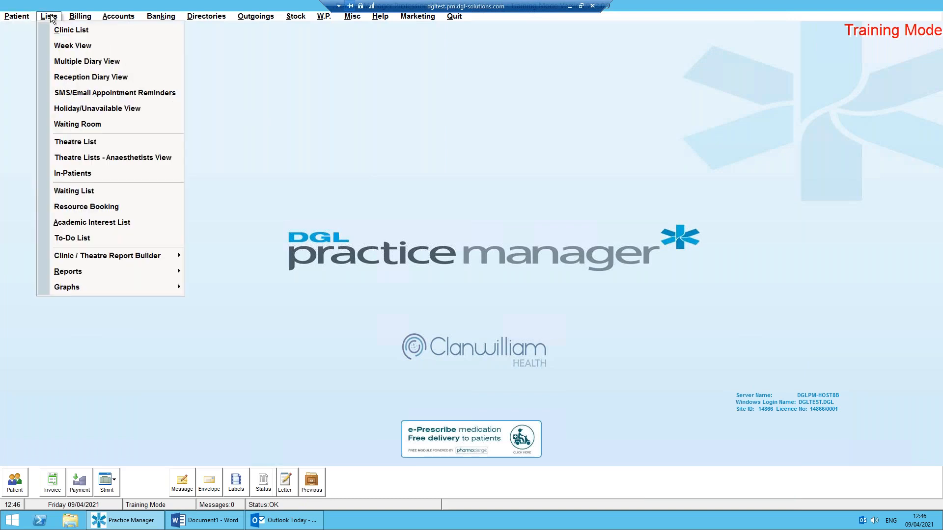
{"action": "mouse_move", "coordinate": [17, 16]}
{"action": "mouse_move", "coordinate": [87, 259]}
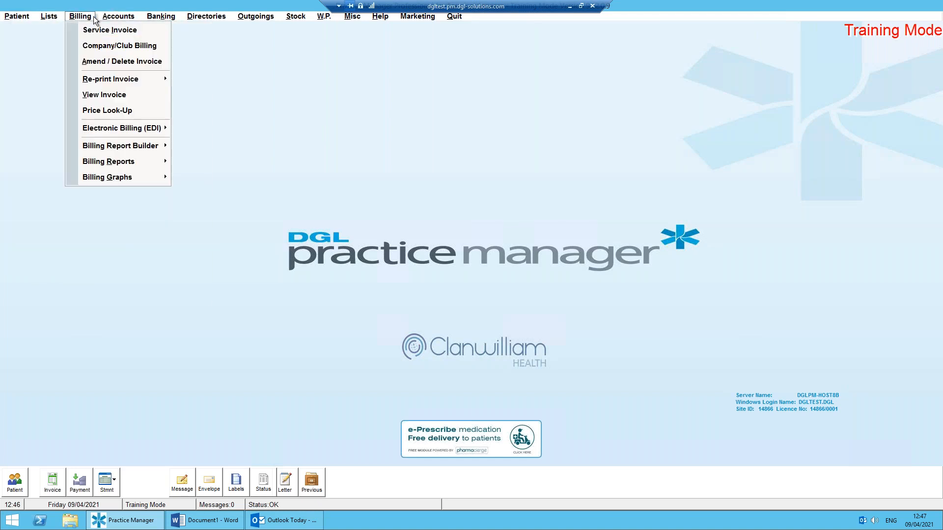
{"action": "mouse_move", "coordinate": [110, 20]}
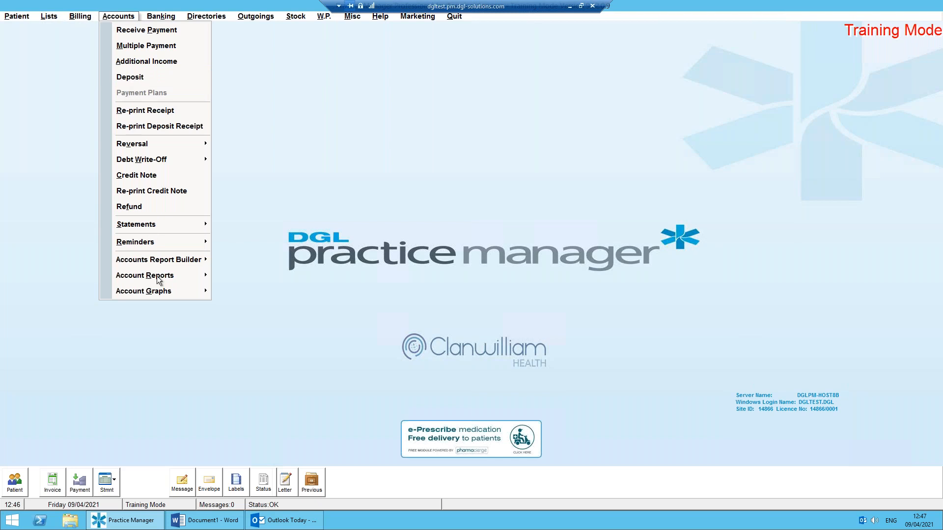
{"action": "mouse_move", "coordinate": [162, 259]}
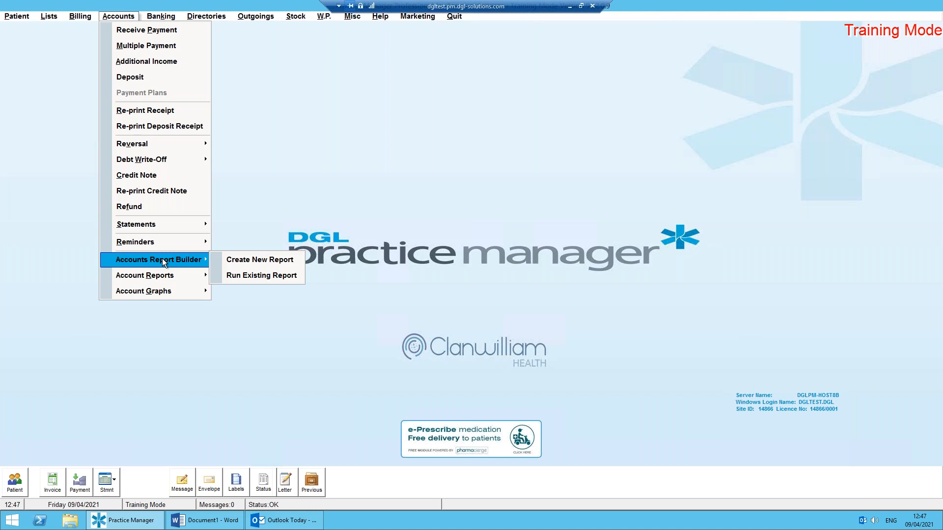
Create a new report in the Accounts Report Builder and add a condition on the patient demographic field Age.
{"action": "left_click", "coordinate": [252, 261]}
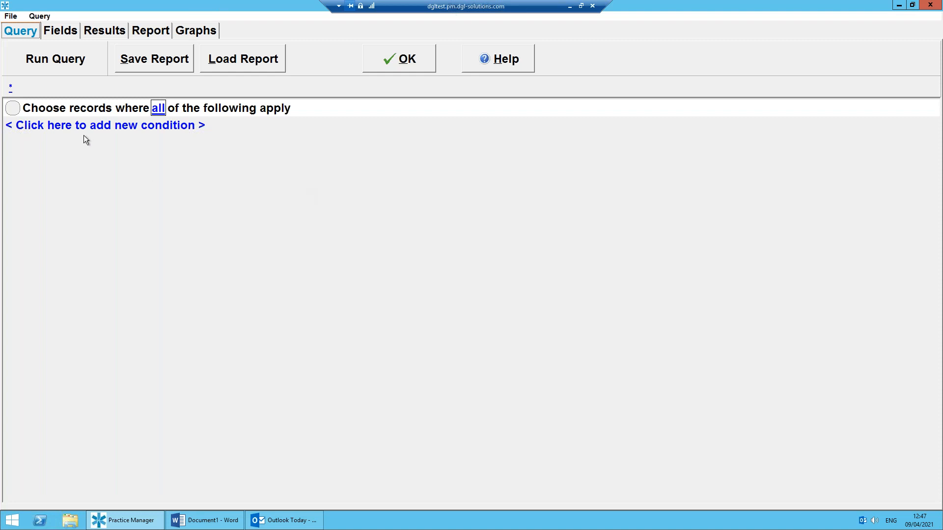
{"action": "left_click", "coordinate": [59, 130]}
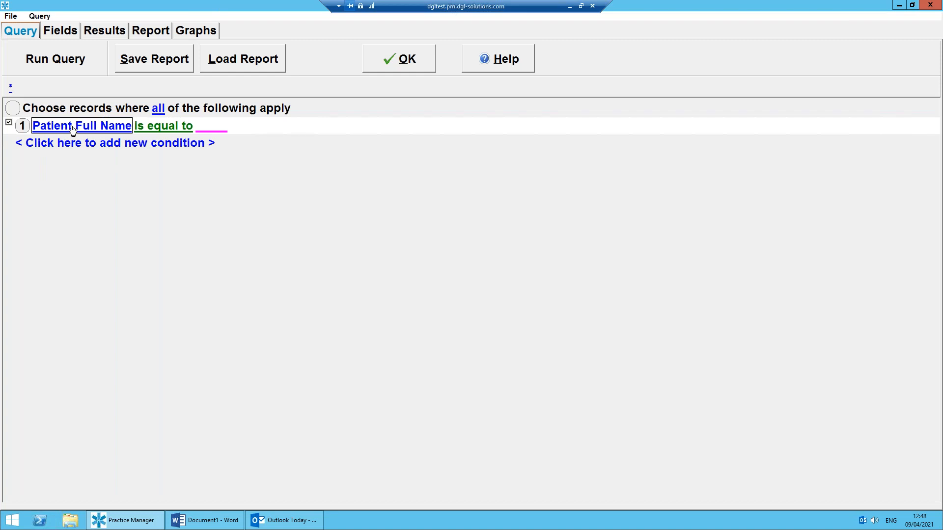
{"action": "left_click", "coordinate": [73, 127]}
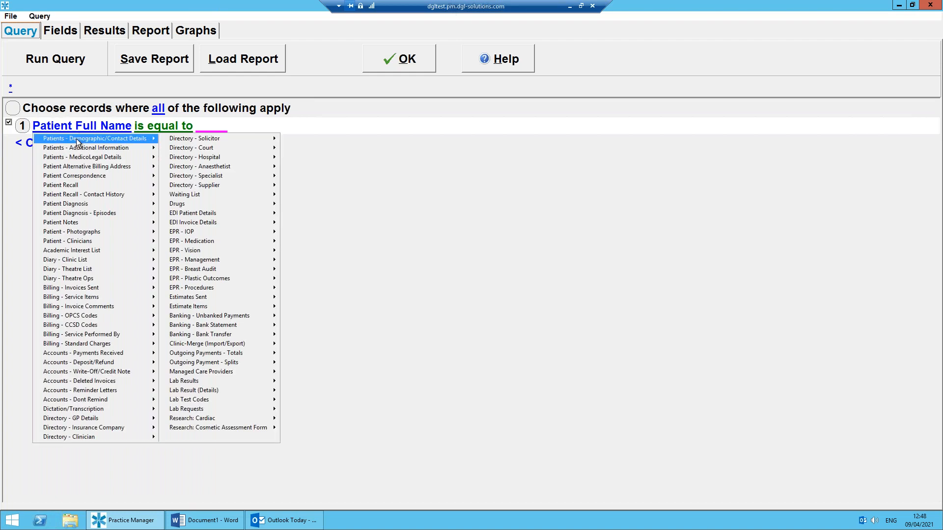
{"action": "mouse_move", "coordinate": [76, 138]}
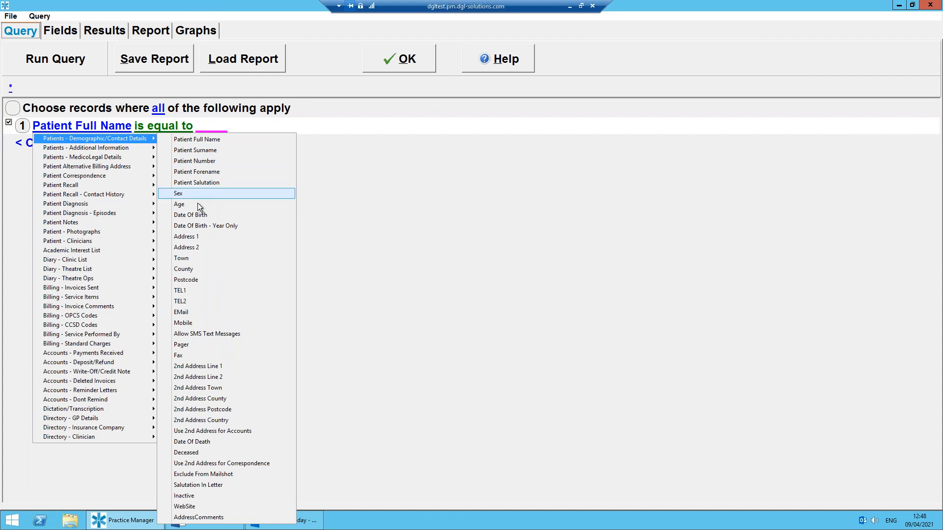
{"action": "left_click", "coordinate": [95, 138]}
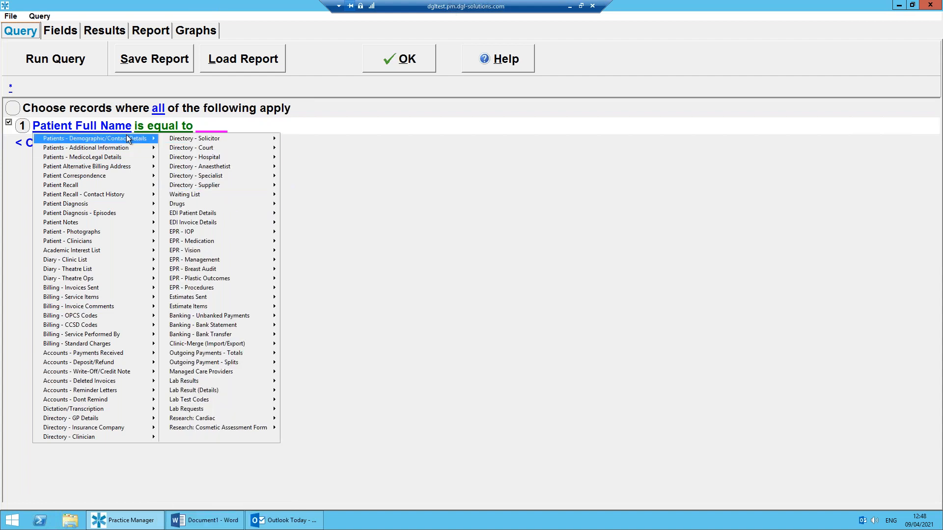
{"action": "mouse_move", "coordinate": [126, 137]}
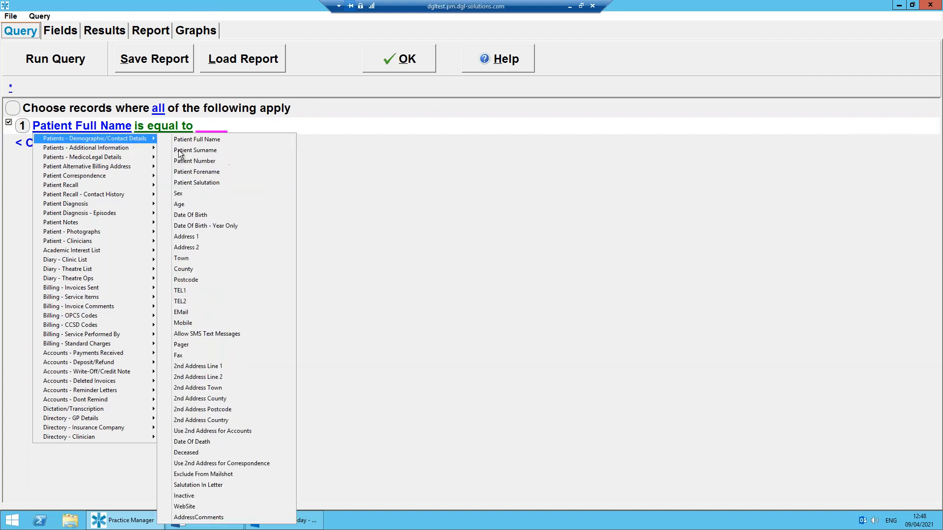
{"action": "left_click", "coordinate": [188, 204]}
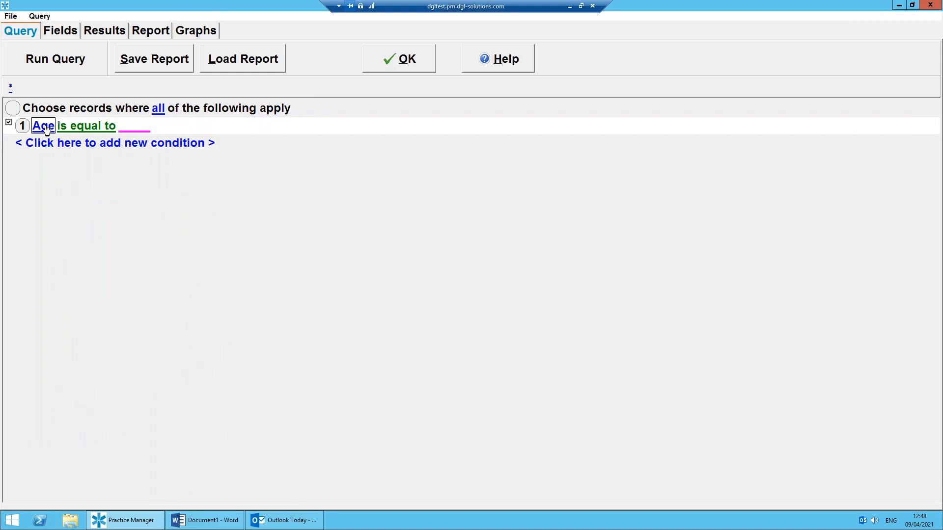
Set the Age condition to "is between" 20 and 30.
{"action": "left_click", "coordinate": [80, 129]}
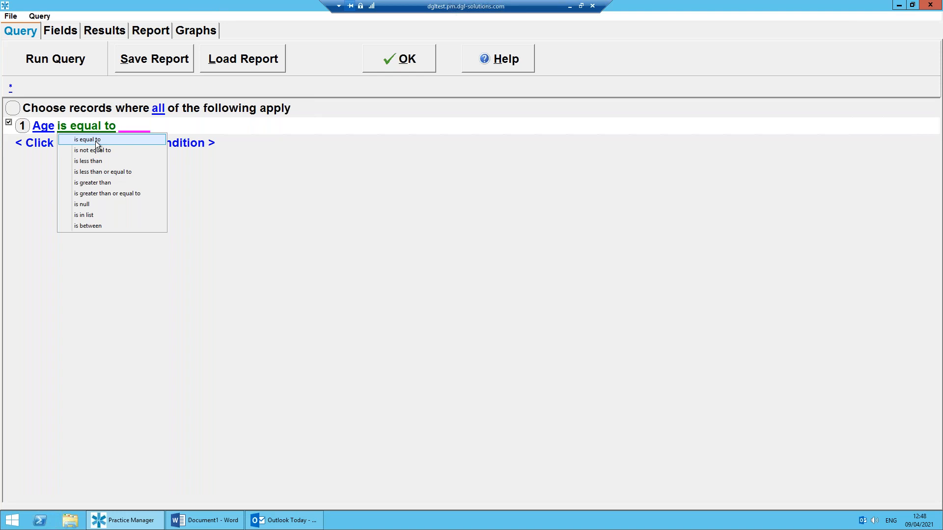
{"action": "left_click", "coordinate": [93, 227]}
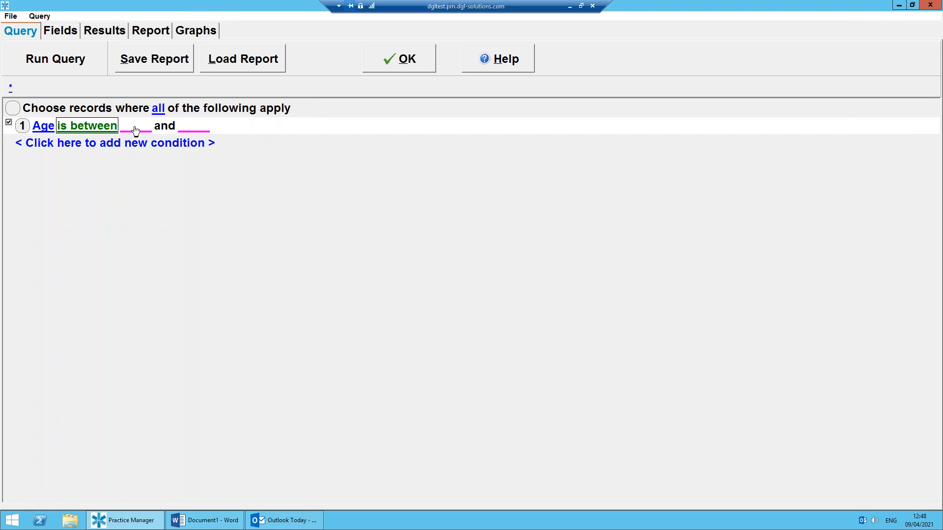
{"action": "left_click", "coordinate": [136, 130]}
{"action": "type", "text": "20"}
{"action": "left_click", "coordinate": [194, 127]}
{"action": "type", "text": "30"}
{"action": "left_click", "coordinate": [247, 205]}
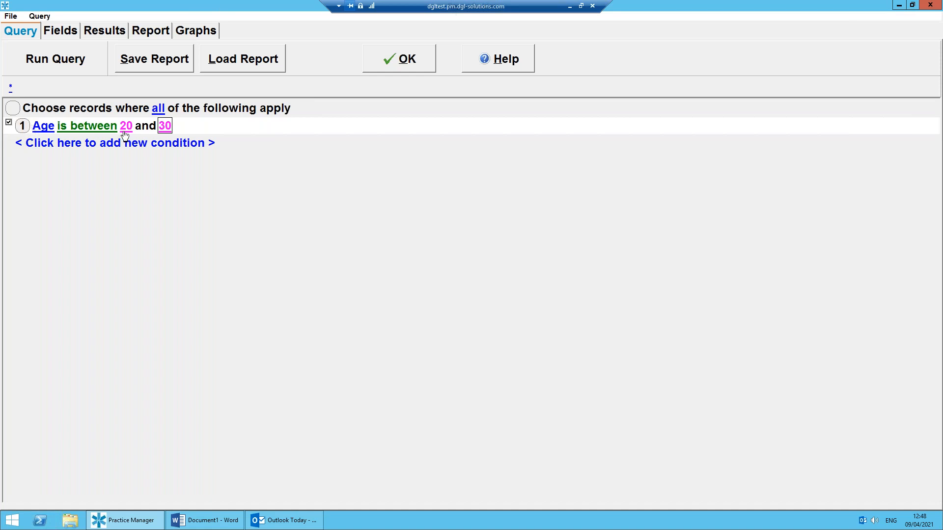
Add a second query condition based on Invoice Date from the Billing - Invoices Sent fields.
{"action": "left_click", "coordinate": [55, 146]}
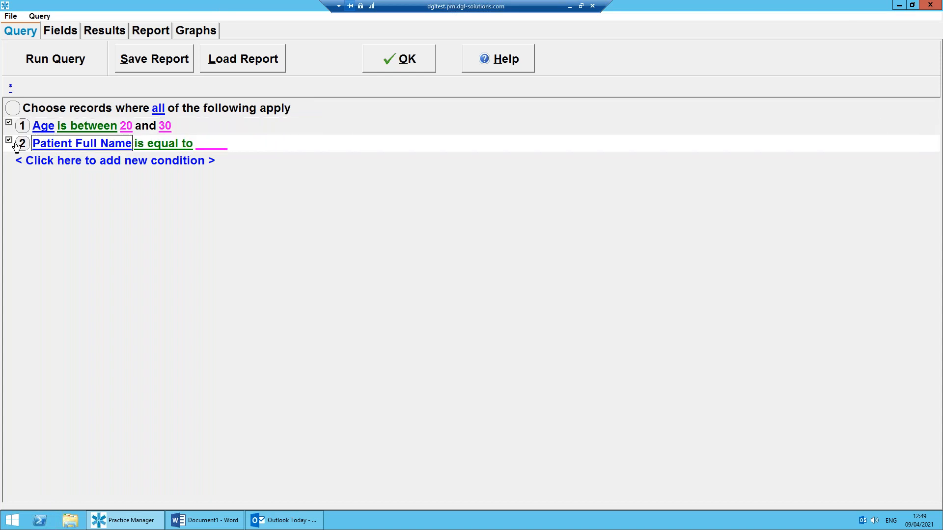
{"action": "left_click", "coordinate": [79, 148]}
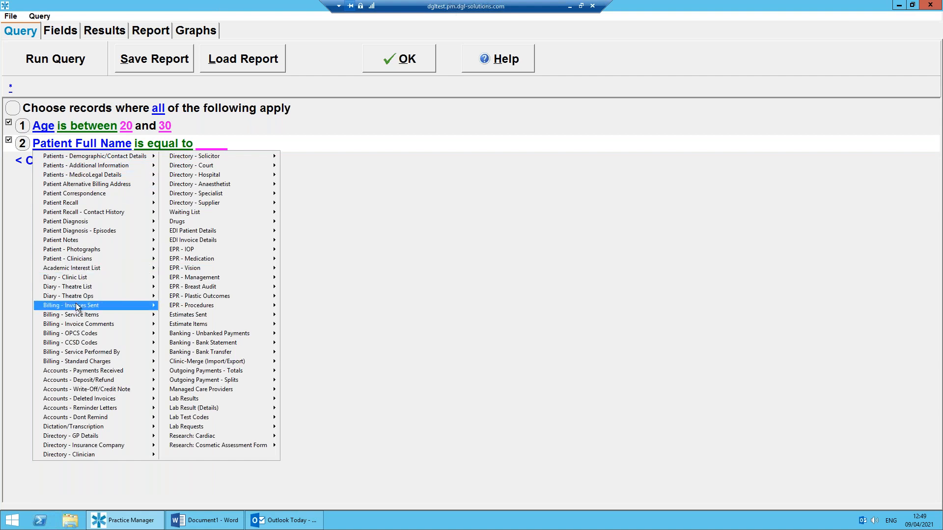
{"action": "mouse_move", "coordinate": [96, 305]}
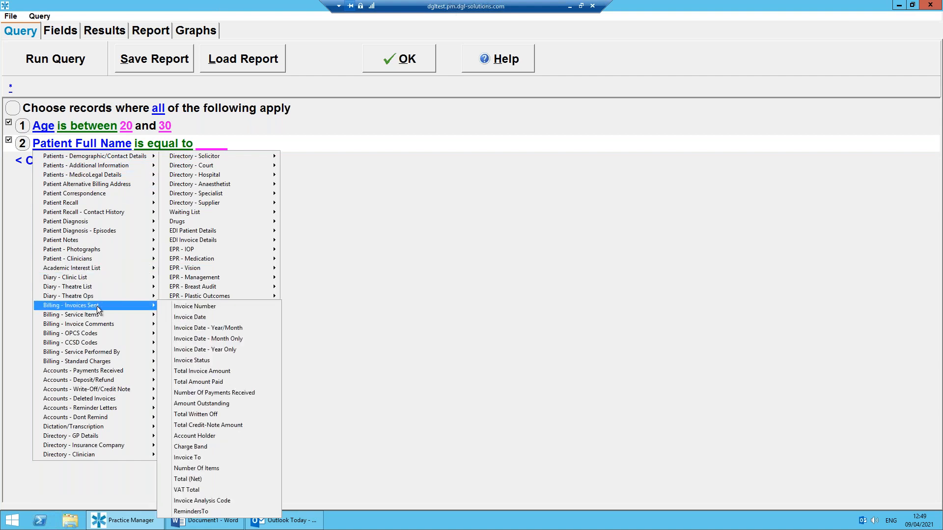
{"action": "left_click", "coordinate": [205, 319]}
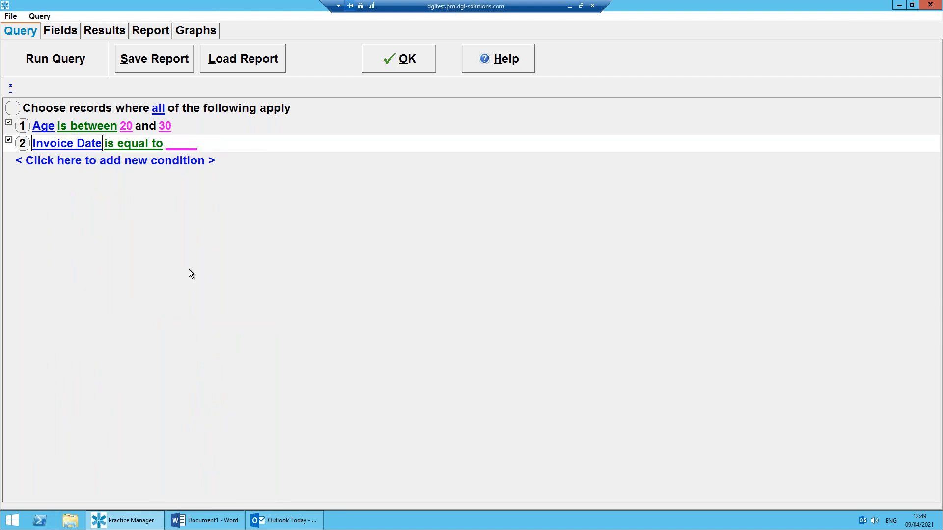
Set the Invoice Date condition to "is greater than" 01/01/1992.
{"action": "left_click", "coordinate": [134, 147]}
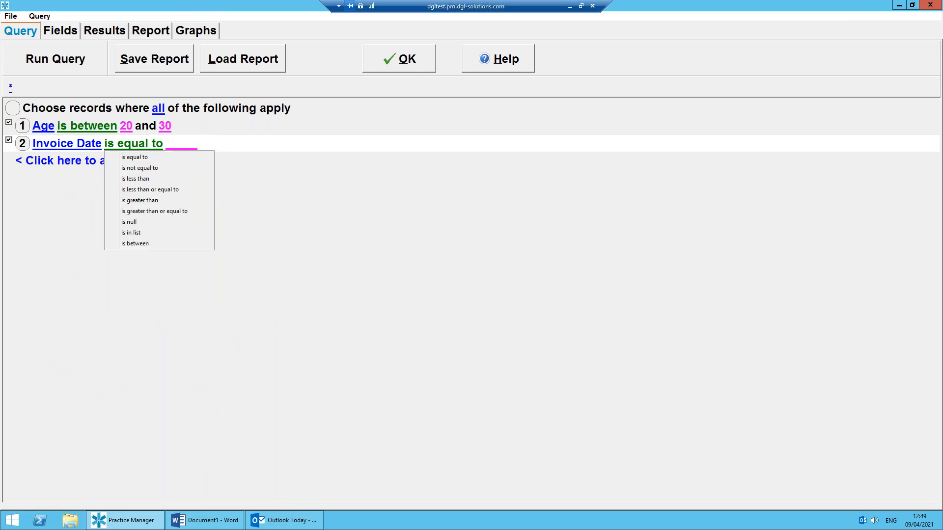
{"action": "left_click", "coordinate": [144, 201]}
{"action": "left_click", "coordinate": [204, 147]}
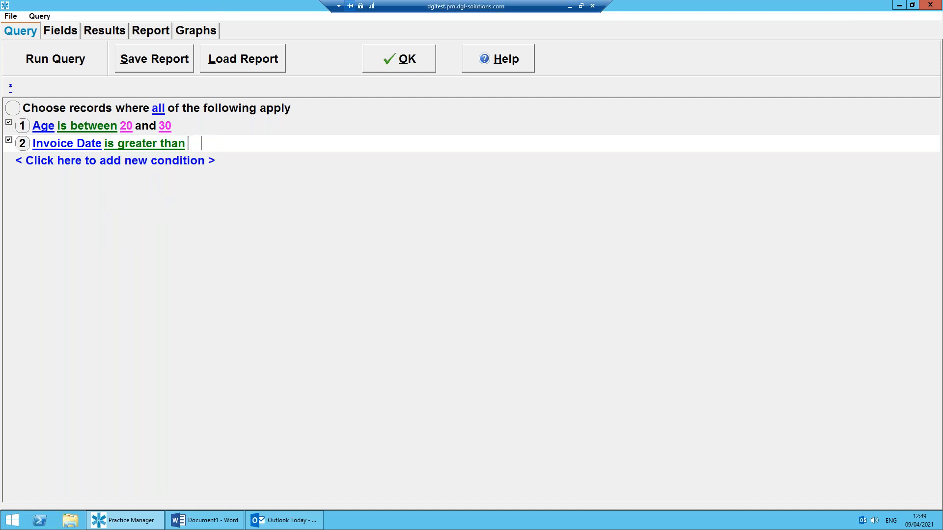
{"action": "type", "text": "01/01/1992"}
{"action": "key", "text": "Return"}
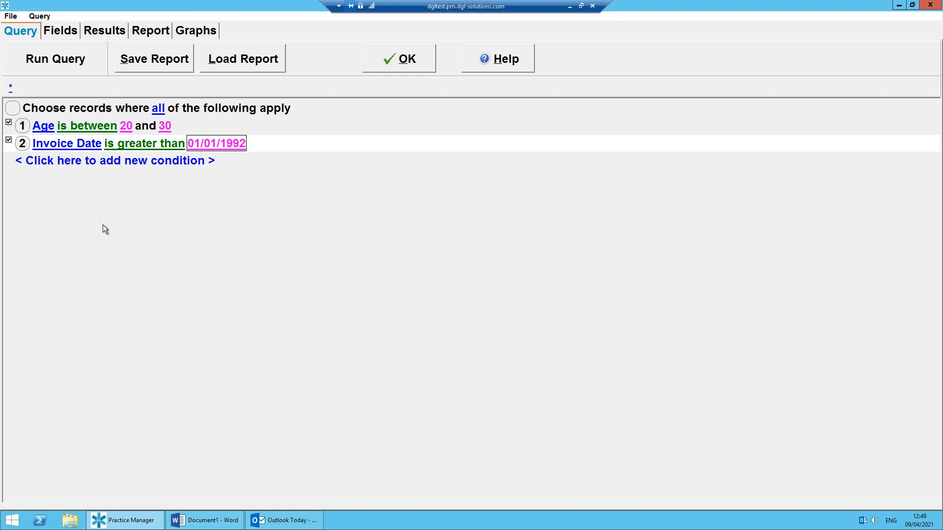
Add Patient Full Name, Date Of Birth and Invoice Date as the report's output fields.
{"action": "left_click", "coordinate": [60, 30]}
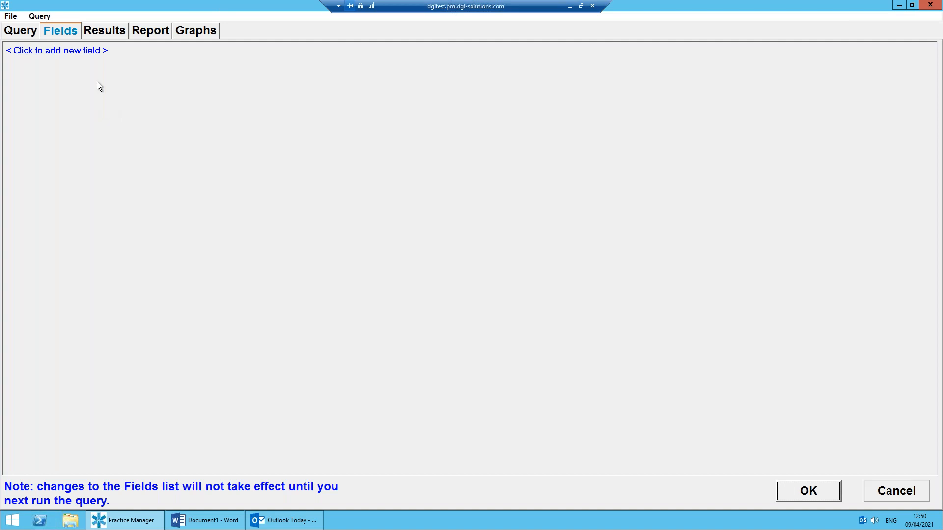
{"action": "left_click", "coordinate": [60, 52]}
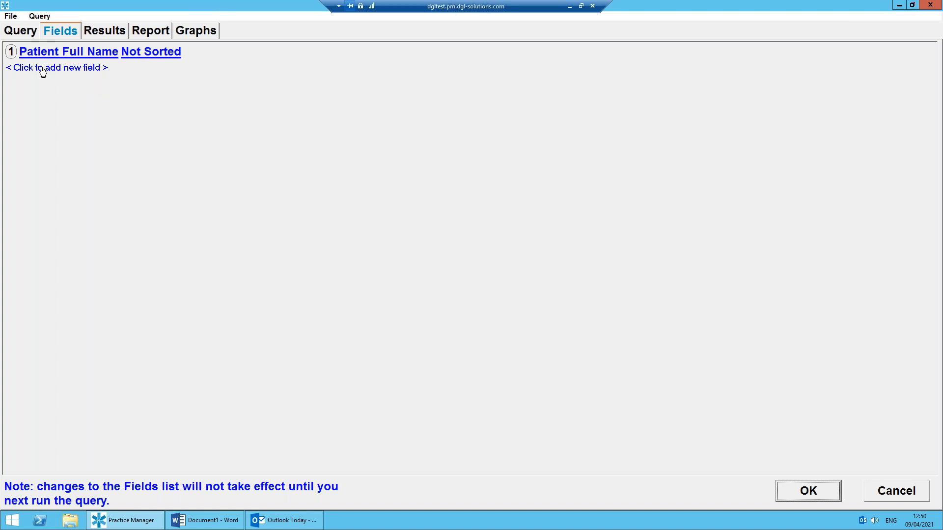
{"action": "left_click", "coordinate": [43, 69]}
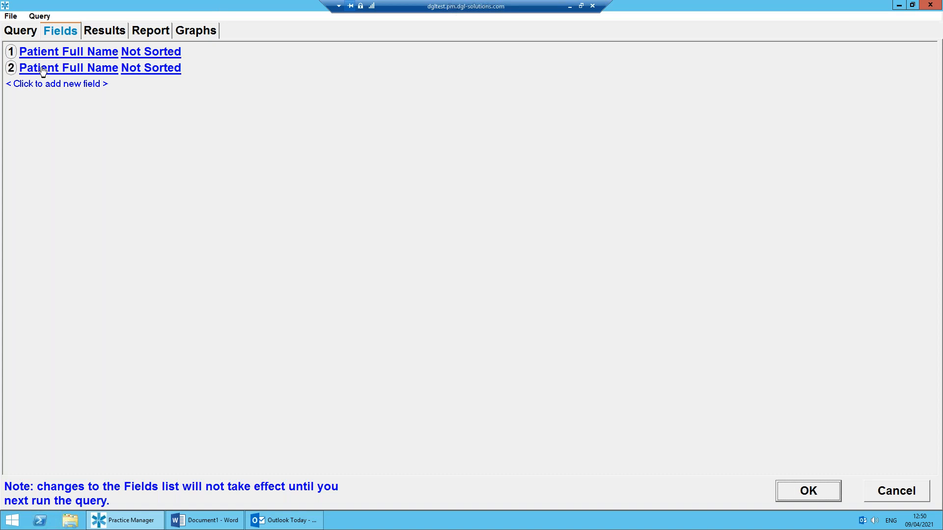
{"action": "left_click", "coordinate": [51, 68]}
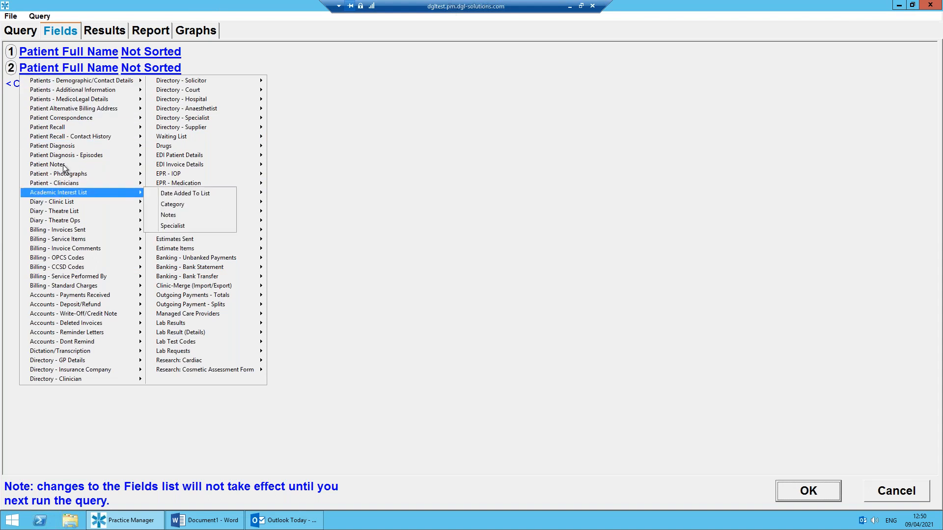
{"action": "mouse_move", "coordinate": [66, 82]}
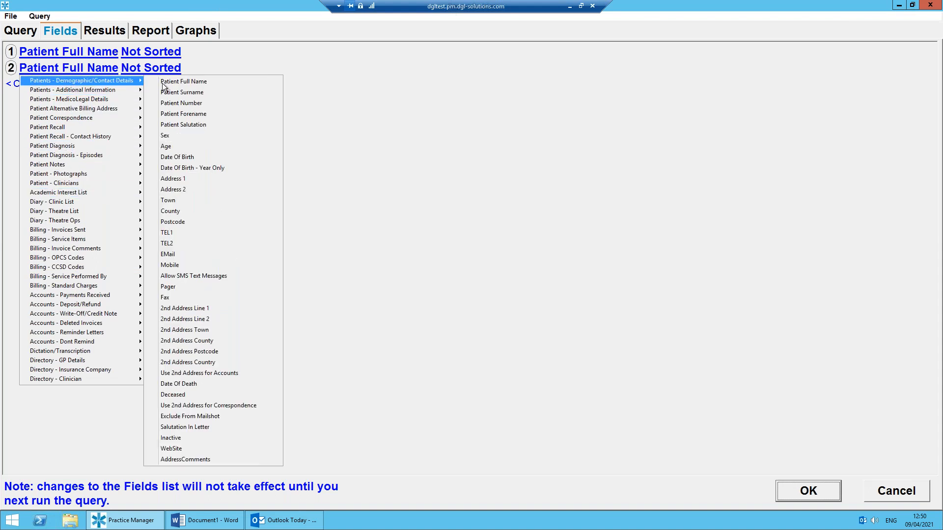
{"action": "left_click", "coordinate": [199, 157]}
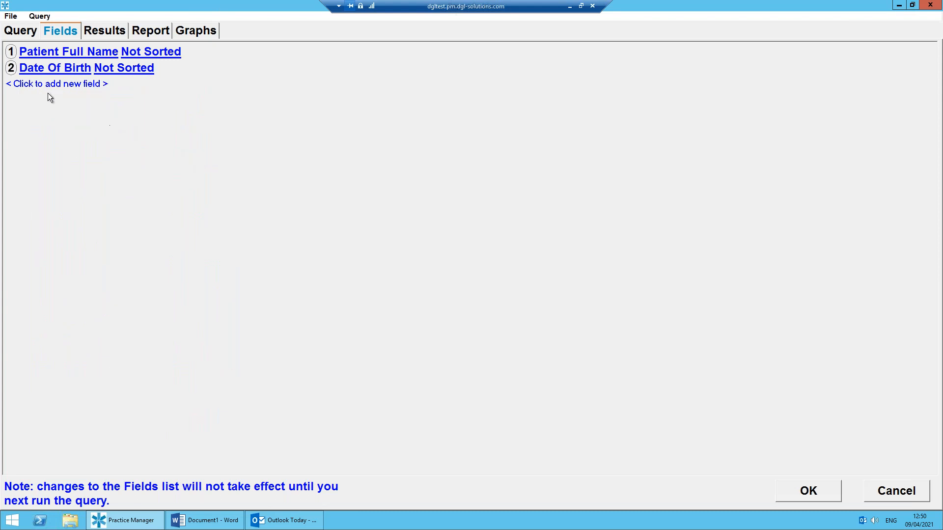
{"action": "left_click", "coordinate": [49, 87]}
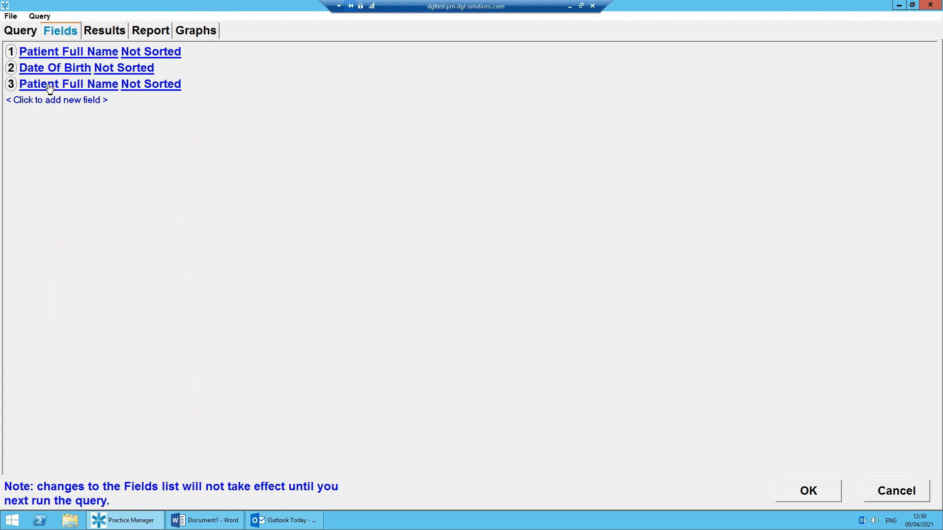
{"action": "mouse_move", "coordinate": [76, 248]}
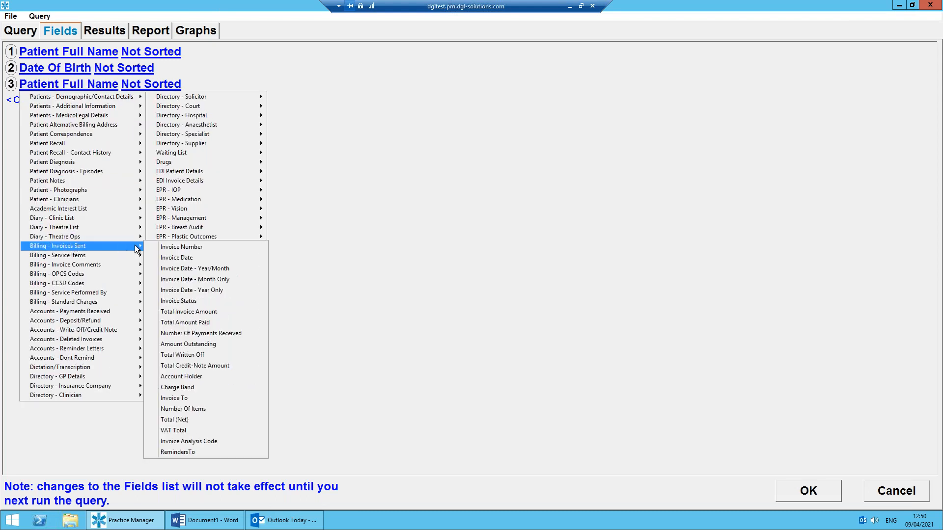
{"action": "left_click", "coordinate": [180, 257]}
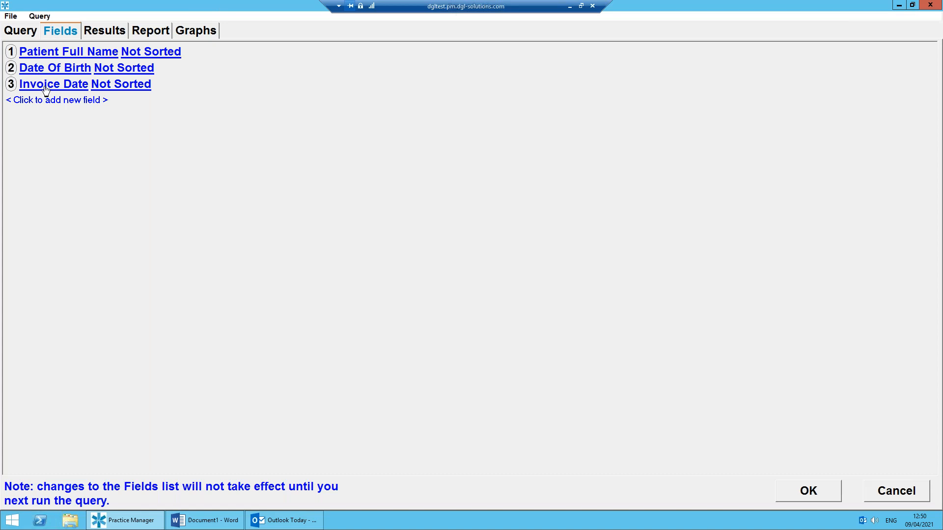
Run the query and group the results by Patient Full Name.
{"action": "left_click", "coordinate": [22, 31]}
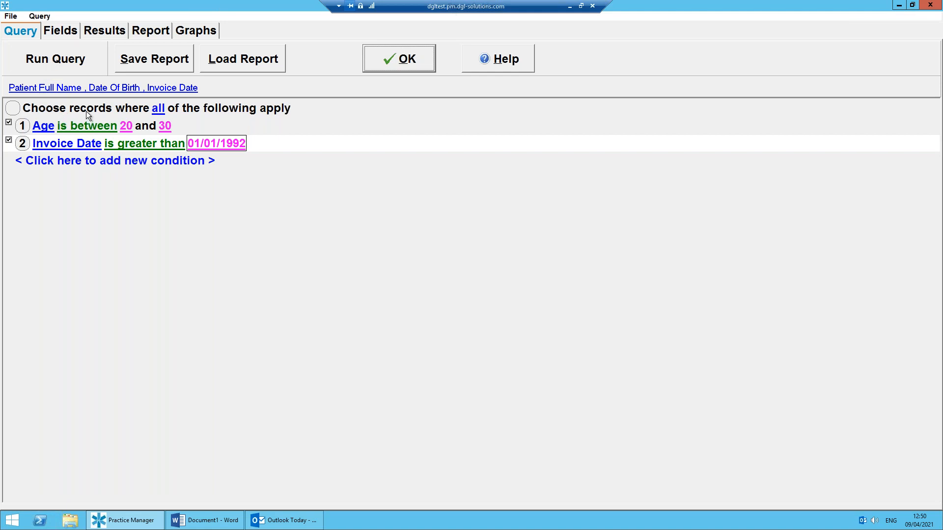
{"action": "left_click", "coordinate": [75, 66]}
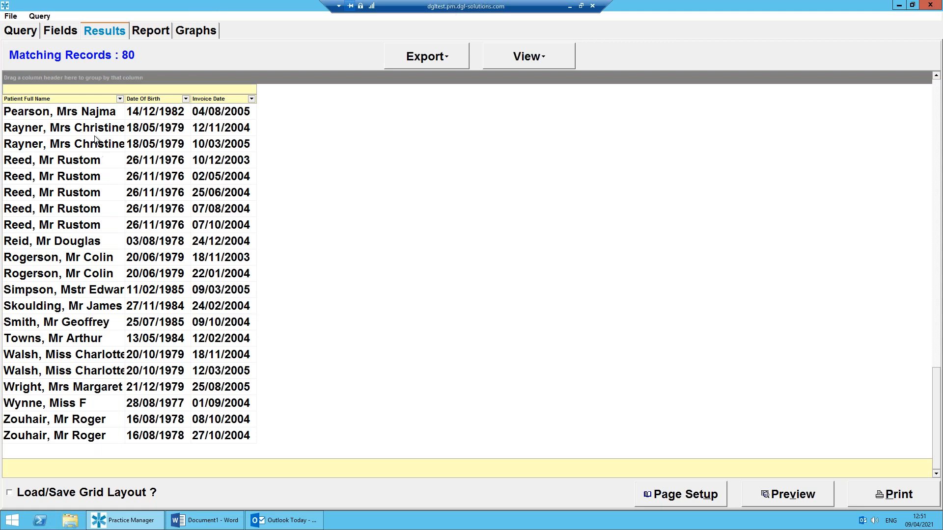
{"action": "left_click", "coordinate": [76, 97]}
{"action": "left_click_drag", "start_coordinate": [76, 91], "coordinate": [79, 86]}
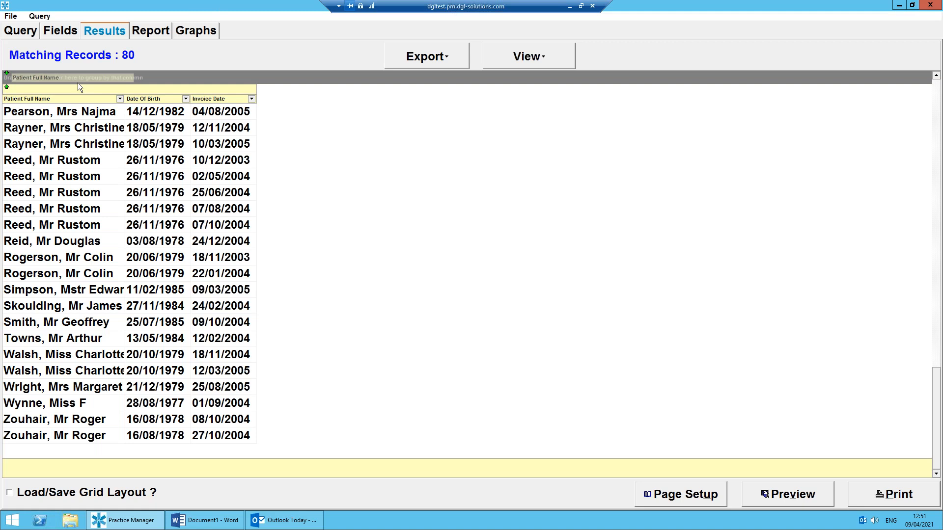
{"action": "left_click_drag", "start_coordinate": [78, 84], "coordinate": [77, 84]}
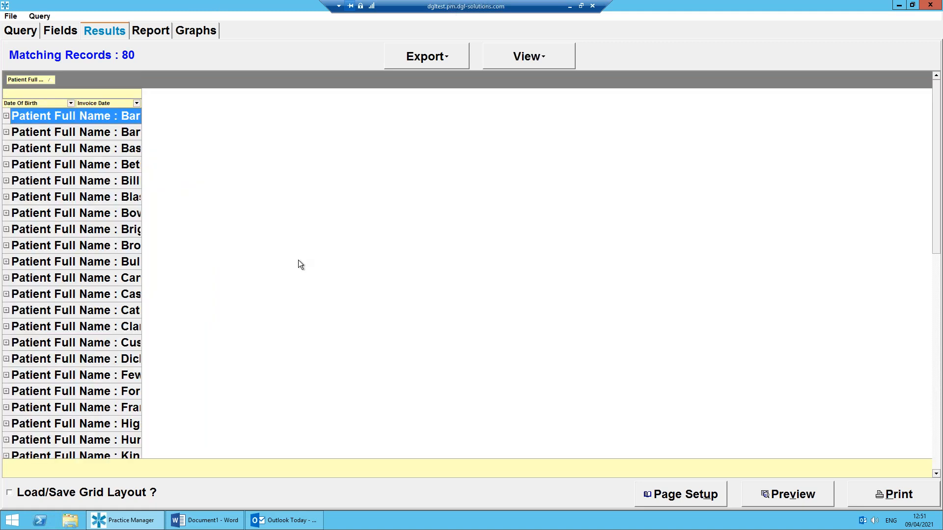
Expand and collapse the first two patient groups, and widen the results columns to fit the group headings.
{"action": "left_click", "coordinate": [6, 117]}
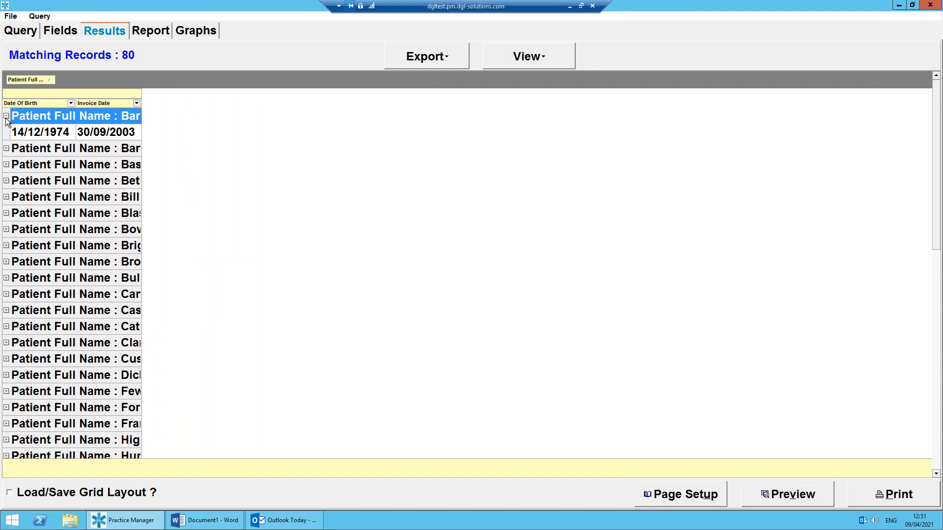
{"action": "left_click", "coordinate": [6, 116]}
{"action": "left_click", "coordinate": [6, 132]}
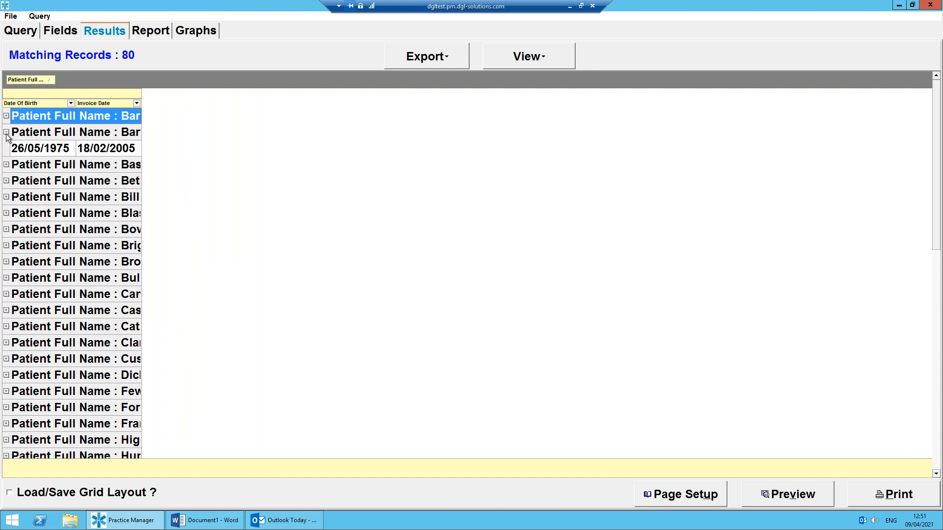
{"action": "left_click_drag", "start_coordinate": [142, 95], "coordinate": [228, 101]}
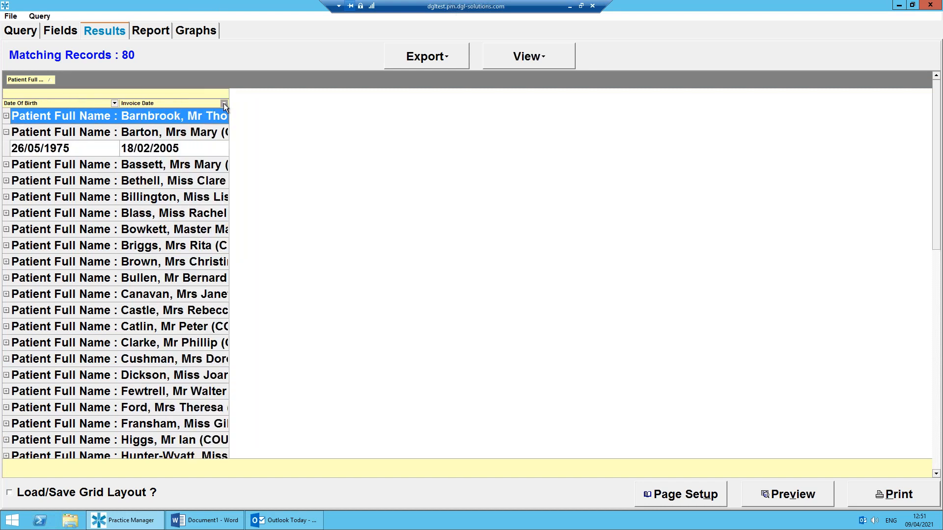
{"action": "left_click", "coordinate": [6, 133]}
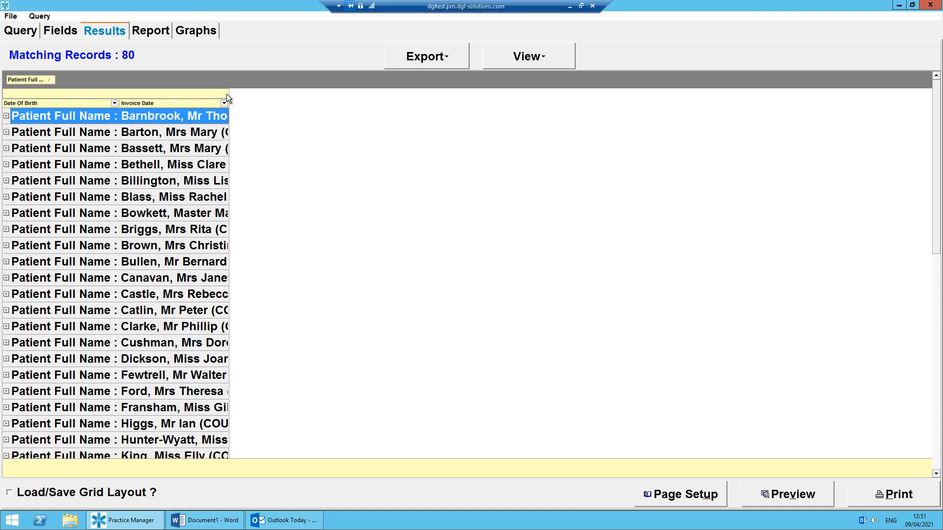
{"action": "left_click_drag", "start_coordinate": [227, 95], "coordinate": [333, 96]}
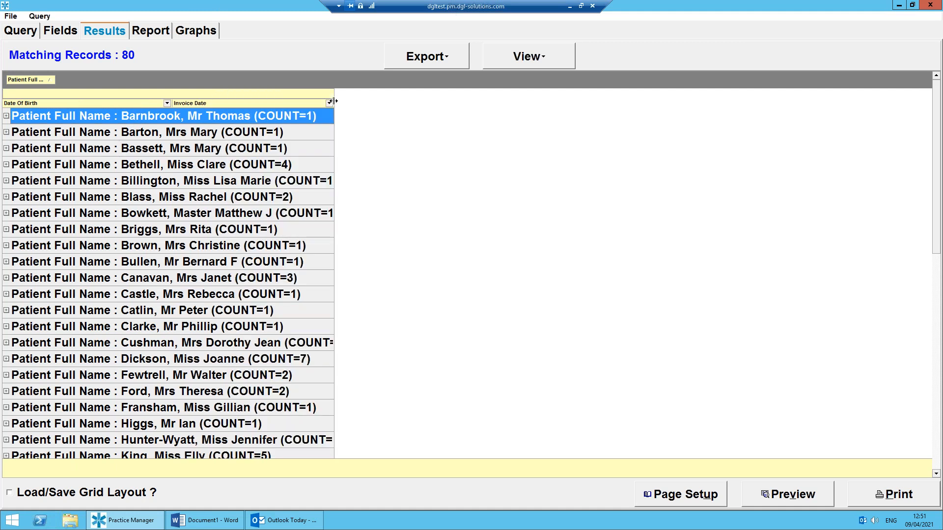
Expand the fourth patient group to view its invoice records and collapse it again.
{"action": "left_click", "coordinate": [6, 165]}
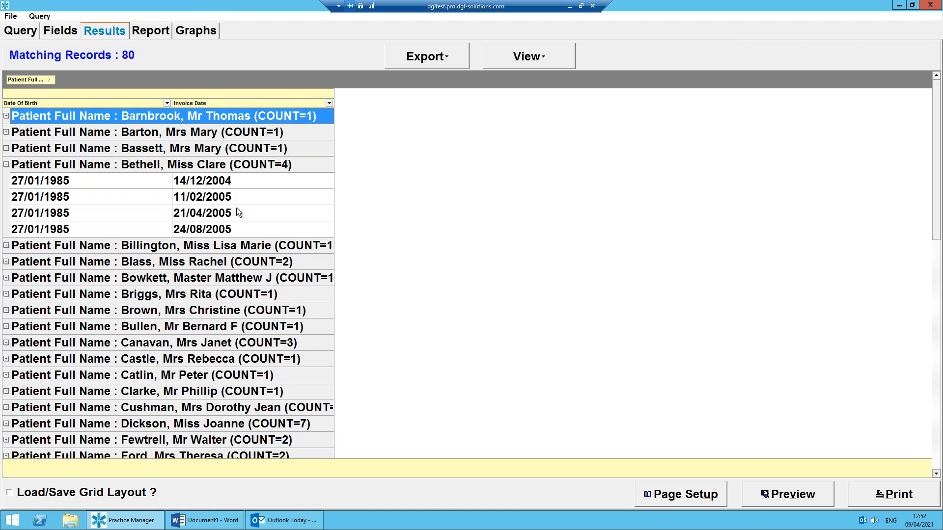
{"action": "left_click", "coordinate": [7, 165]}
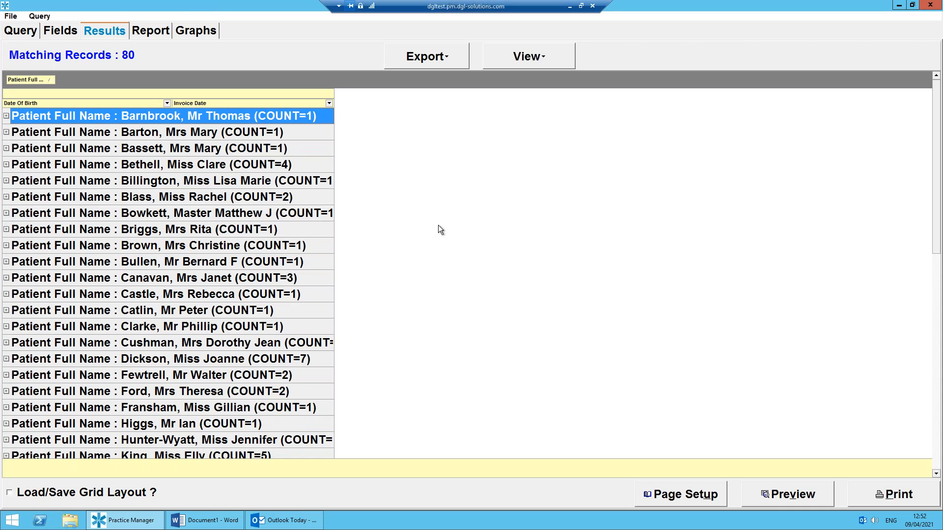
Save the query report as "Age 20 - 30 - Invoice date 01011992" in the accounts folder and close the report builder.
{"action": "left_click", "coordinate": [20, 31]}
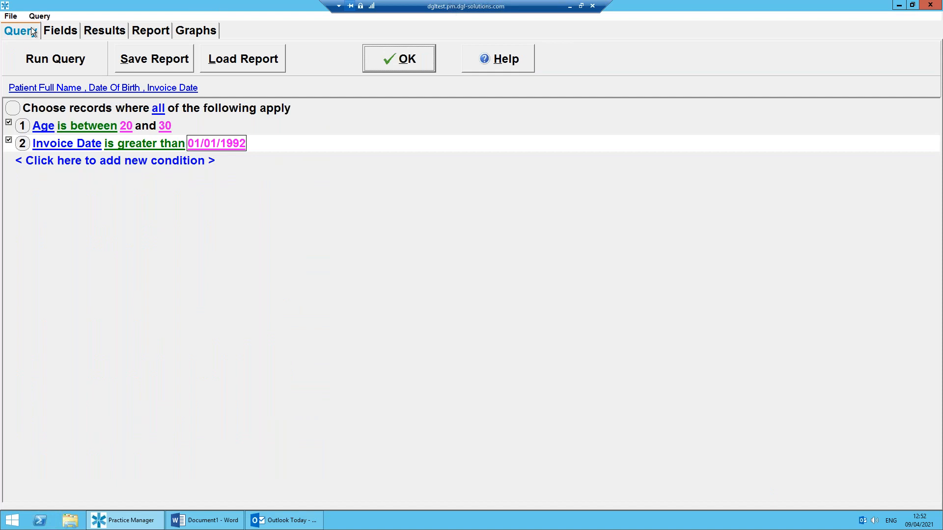
{"action": "left_click", "coordinate": [158, 61]}
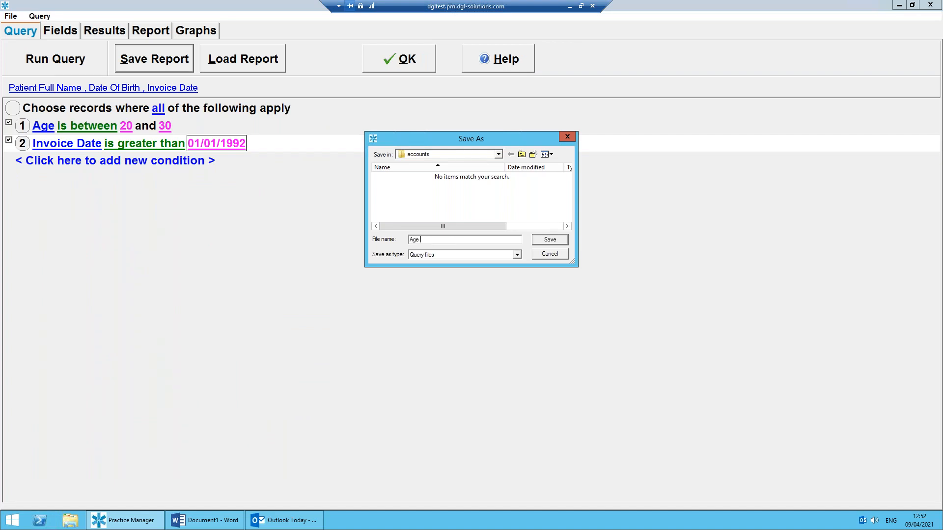
{"action": "type", "text": "Age 20 - 30 - Invoice date 01011992"}
{"action": "left_click", "coordinate": [564, 243]}
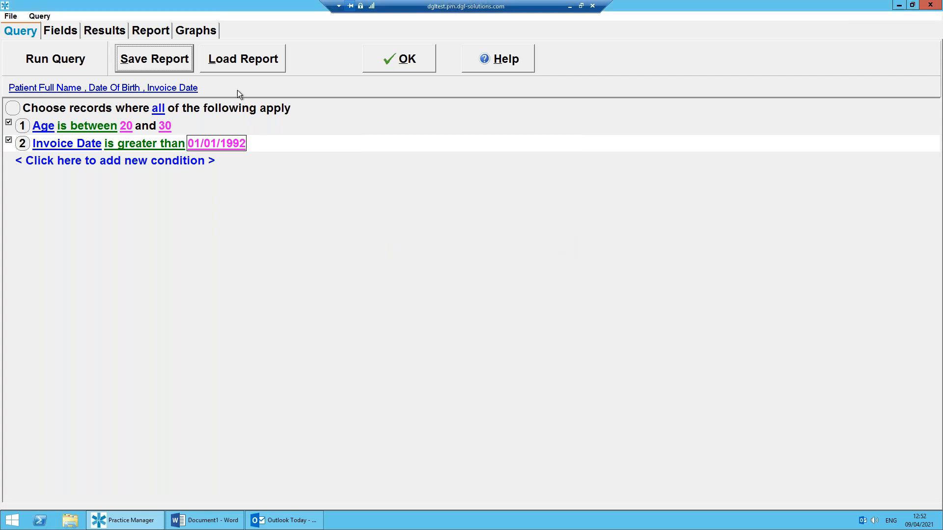
{"action": "left_click", "coordinate": [421, 62]}
Open the existing accounts report "Age 20 - 30 - Invoice date 01011992" for editing.
{"action": "left_click", "coordinate": [120, 17]}
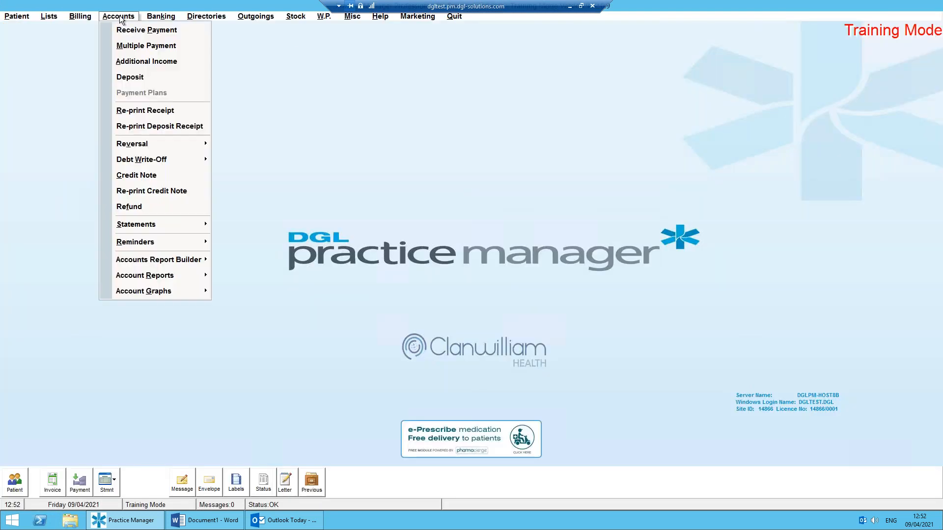
{"action": "mouse_move", "coordinate": [145, 262]}
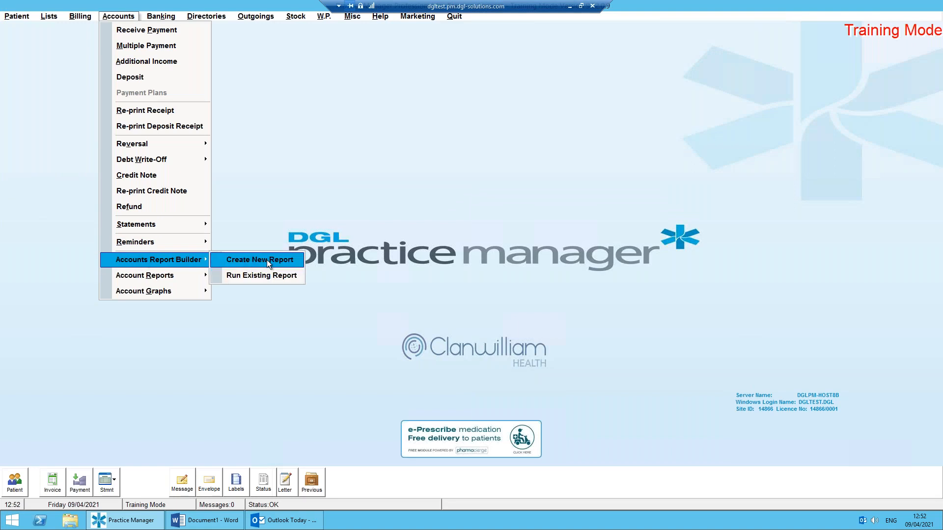
{"action": "left_click", "coordinate": [255, 276]}
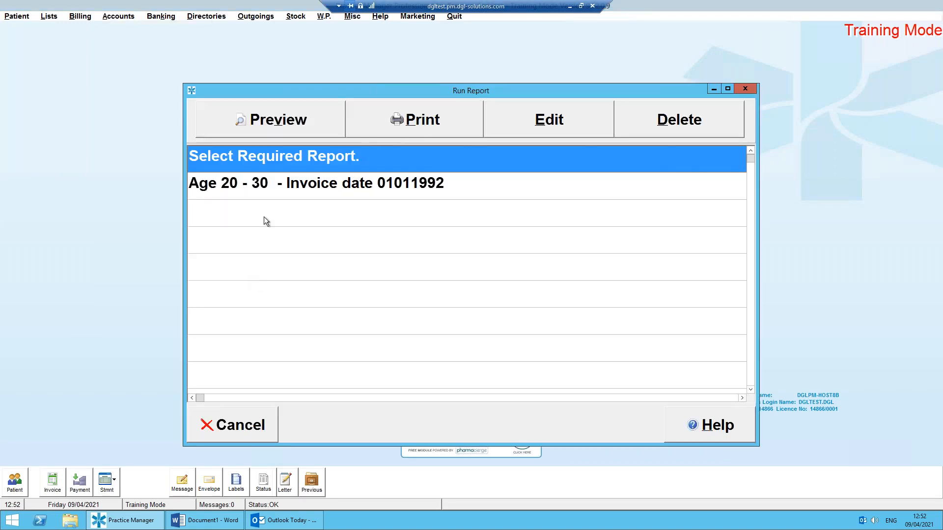
{"action": "left_click", "coordinate": [272, 188]}
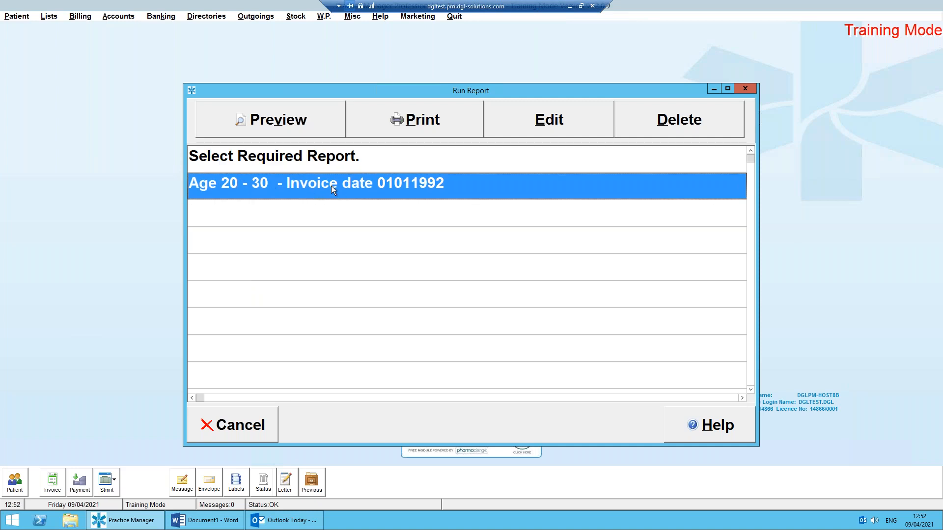
{"action": "left_click", "coordinate": [531, 123]}
{"action": "left_click", "coordinate": [126, 520]}
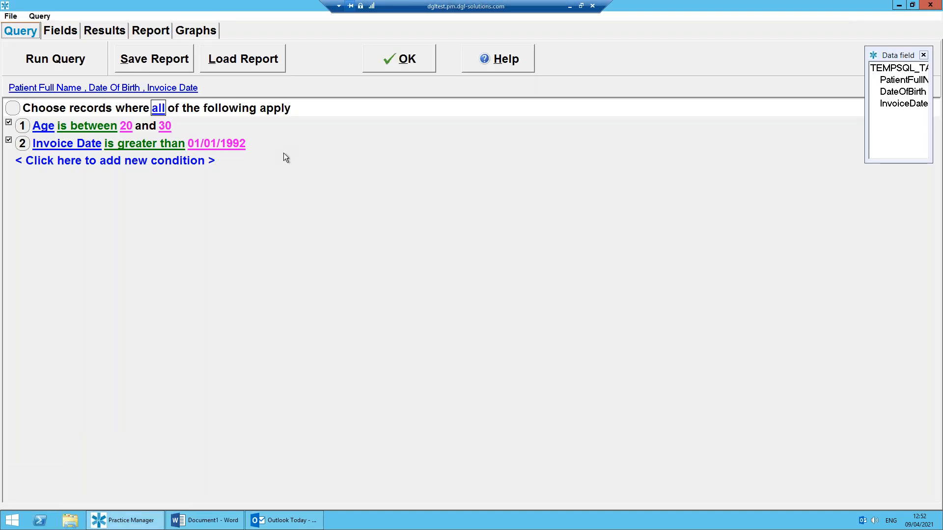
Review the saved report's output fields and its age condition, and close the report and the list of existing reports.
{"action": "left_click", "coordinate": [61, 32]}
{"action": "left_click", "coordinate": [25, 31]}
{"action": "left_click", "coordinate": [69, 64]}
{"action": "left_click", "coordinate": [25, 32]}
{"action": "left_click", "coordinate": [165, 127]}
{"action": "left_click", "coordinate": [247, 250]}
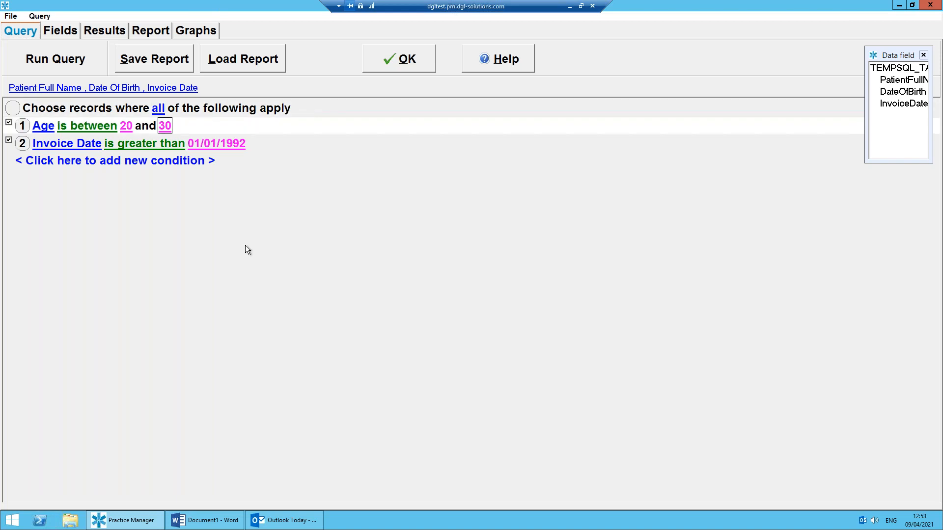
{"action": "left_click", "coordinate": [400, 60]}
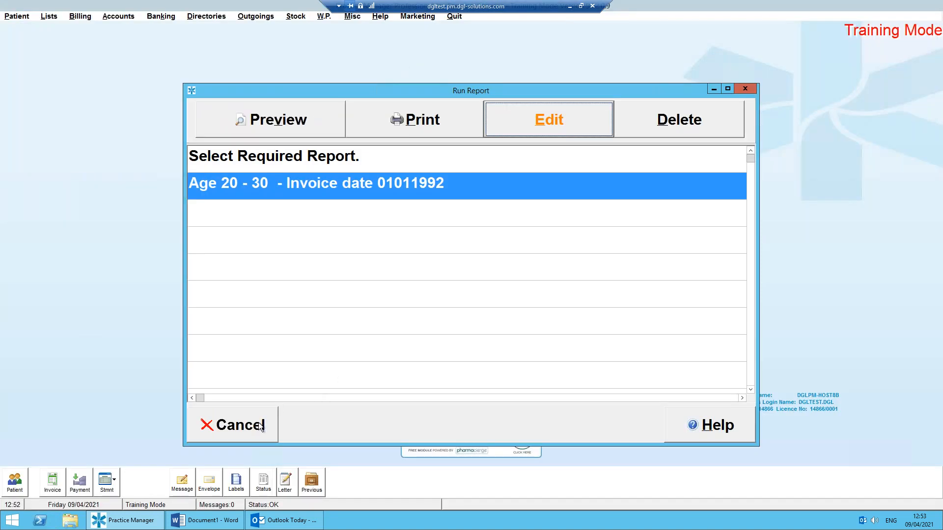
{"action": "left_click", "coordinate": [260, 426]}
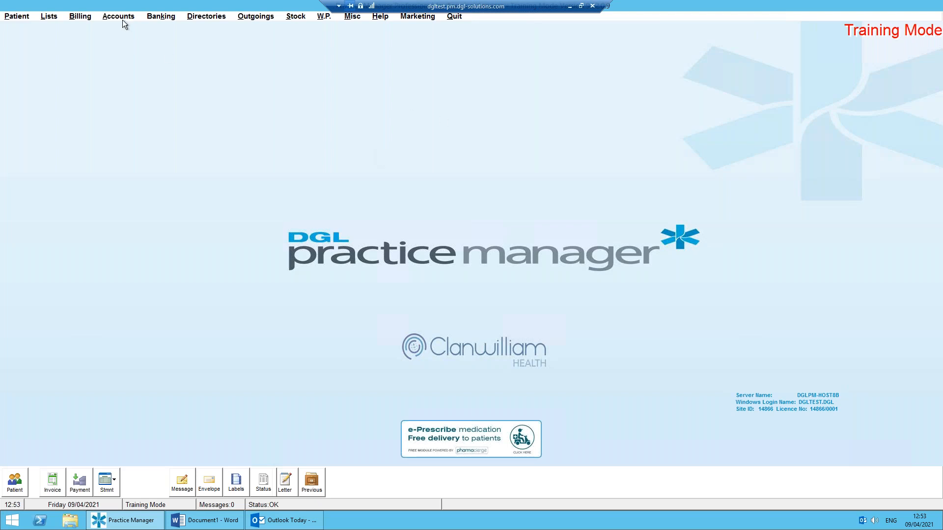
Open the Operations/Procedures Analysis billing report.
{"action": "left_click", "coordinate": [79, 18]}
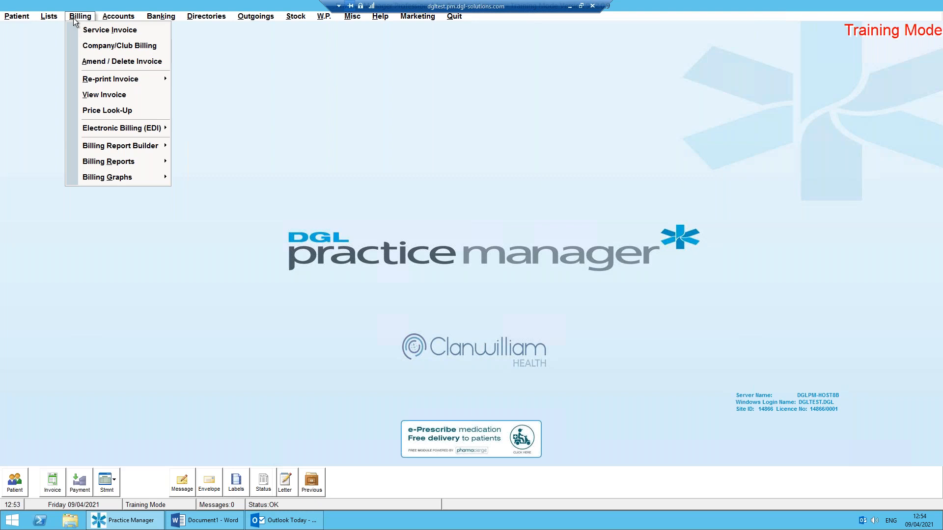
{"action": "mouse_move", "coordinate": [156, 163]}
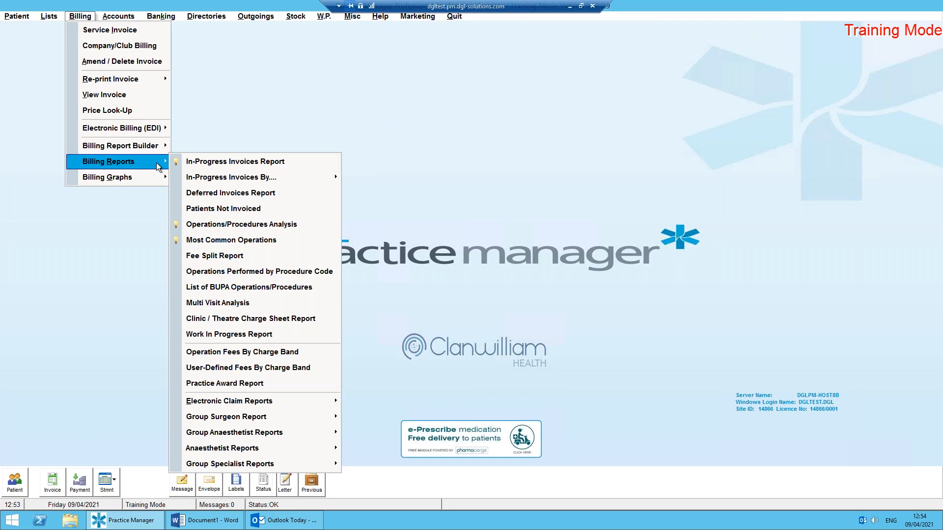
{"action": "left_click", "coordinate": [241, 226]}
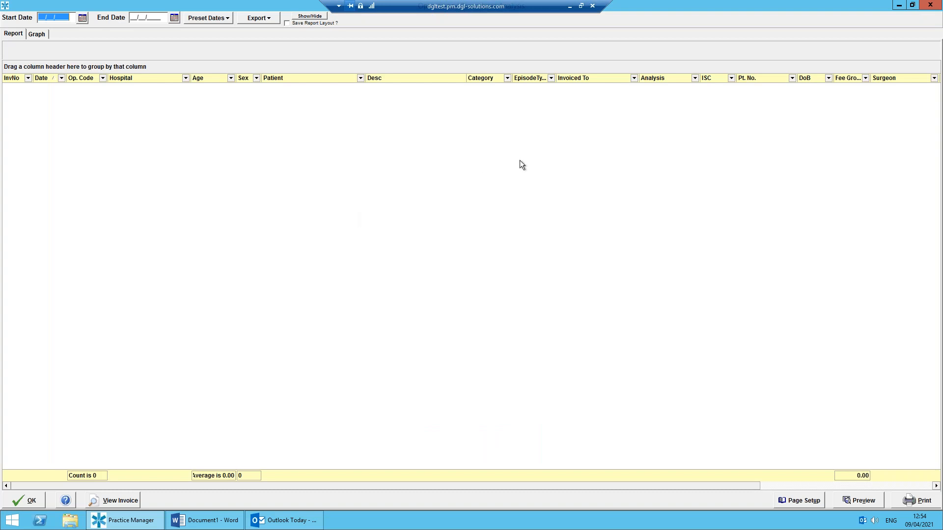
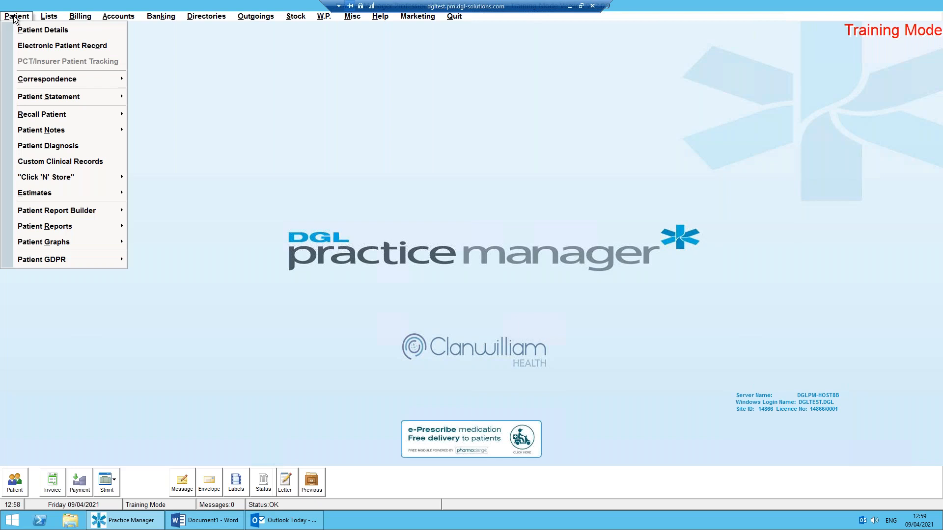
Open the Patient Analysis Report from the patient reports.
{"action": "mouse_move", "coordinate": [69, 226]}
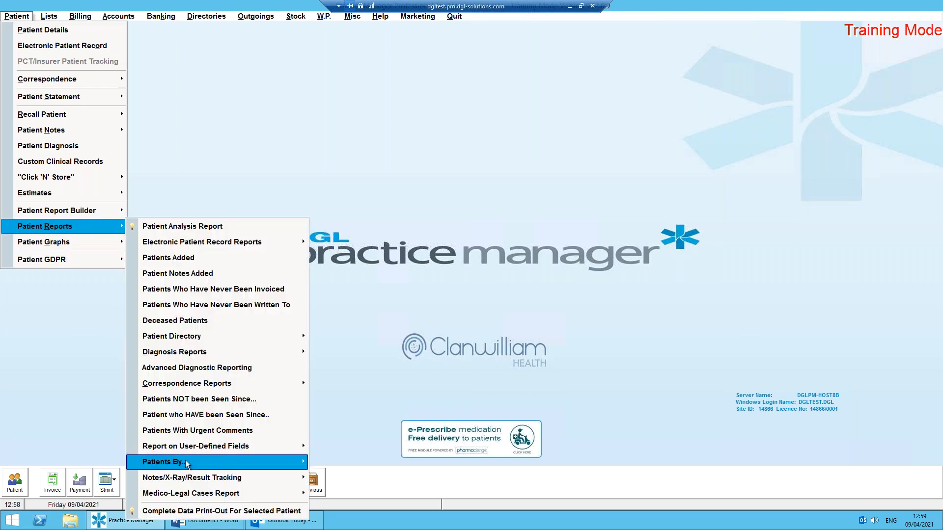
{"action": "mouse_move", "coordinate": [185, 462]}
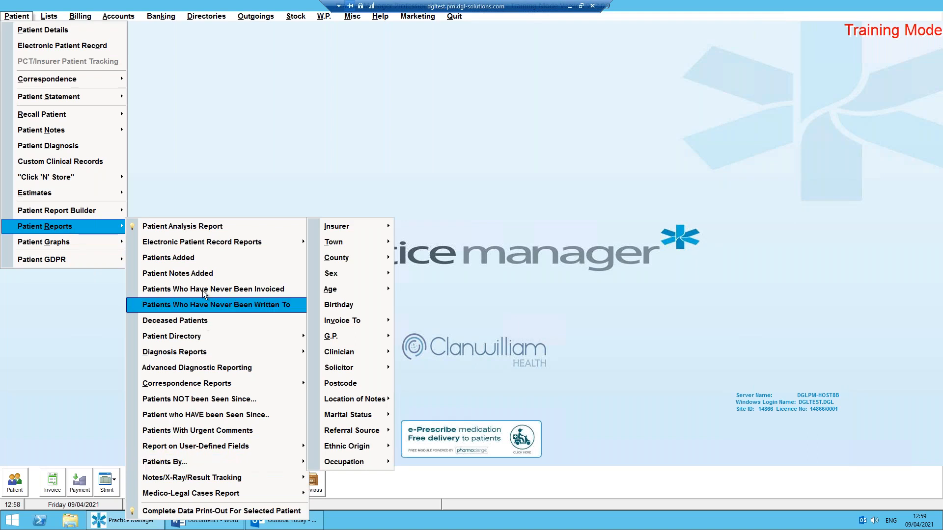
{"action": "mouse_move", "coordinate": [103, 232]}
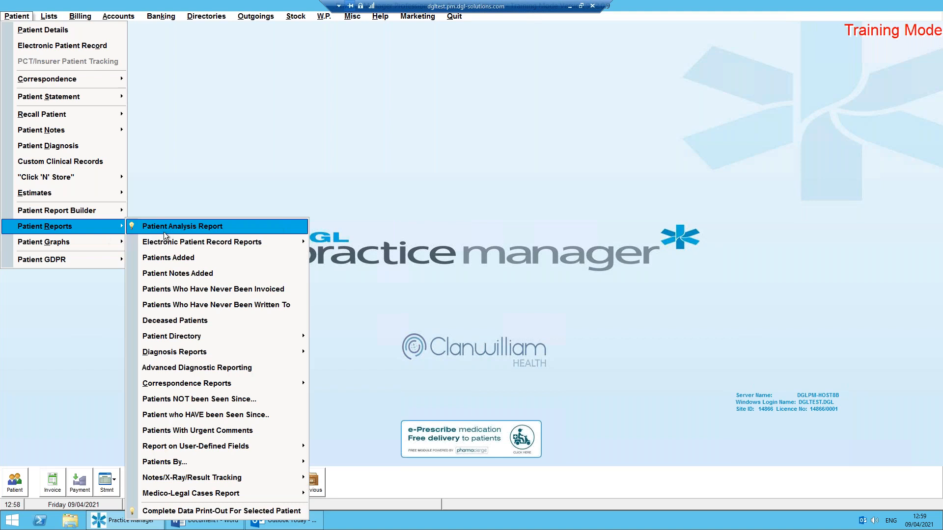
{"action": "left_click", "coordinate": [170, 228]}
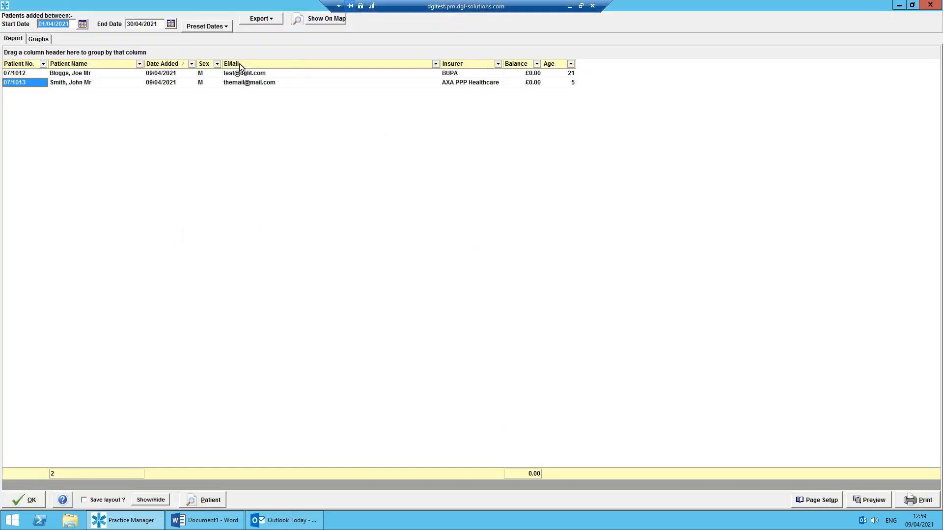
Examine the additional columns that can be added to the patient report, and close the column list.
{"action": "left_click", "coordinate": [157, 500]}
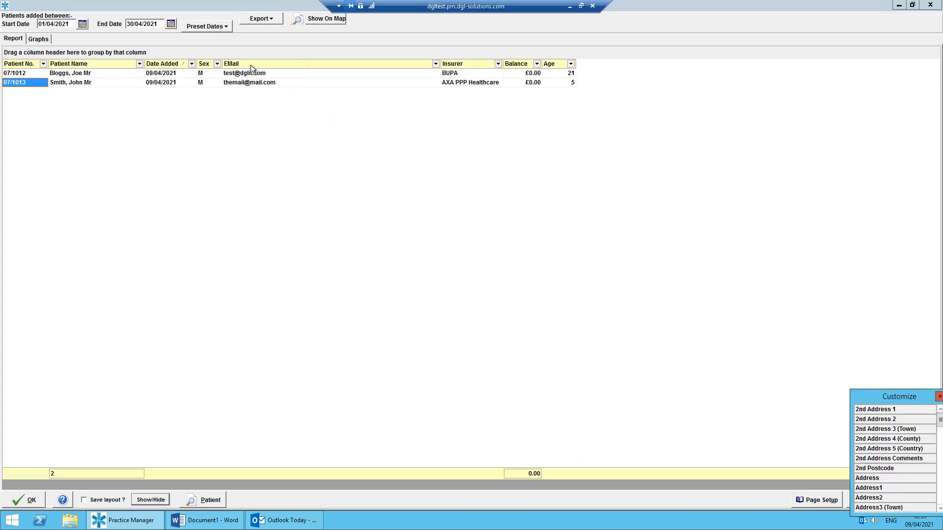
{"action": "left_click_drag", "start_coordinate": [905, 401], "coordinate": [753, 168]}
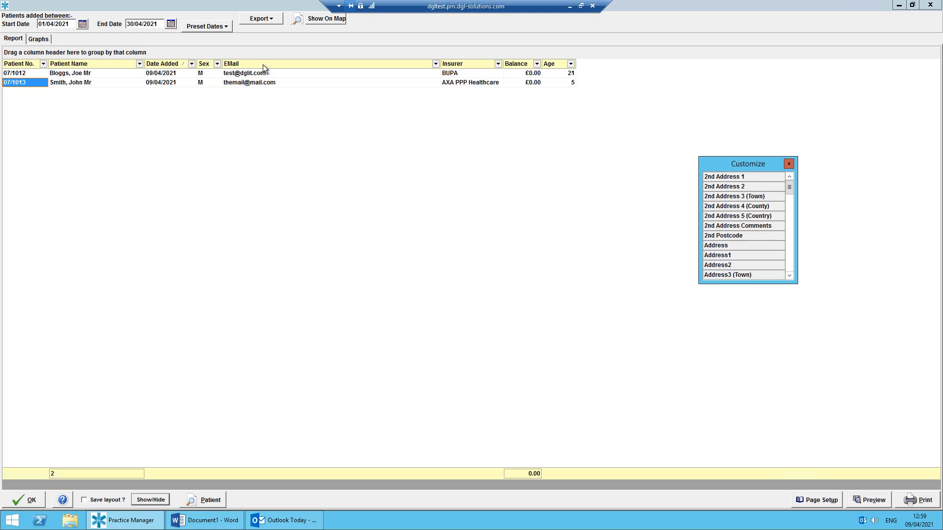
{"action": "left_click", "coordinate": [789, 164]}
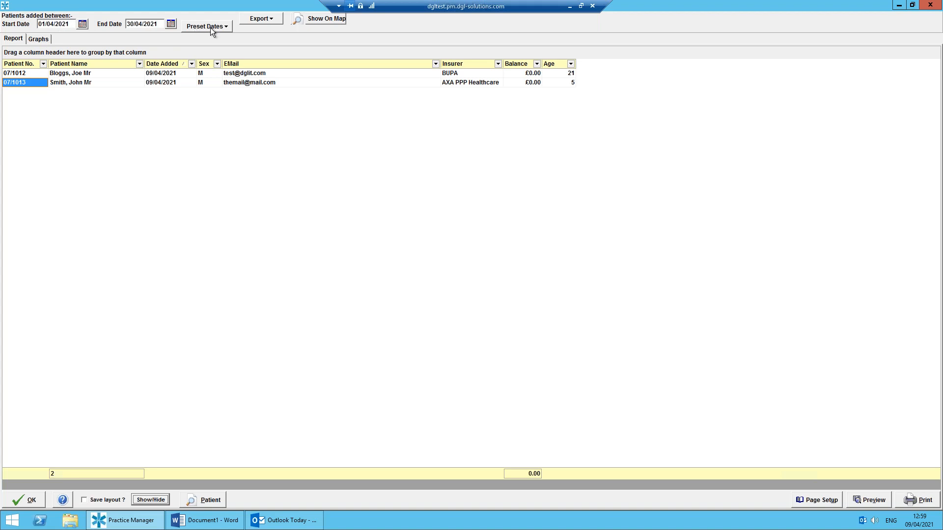
Review the export formats offered for the patient report and close the report without exporting.
{"action": "left_click", "coordinate": [270, 22]}
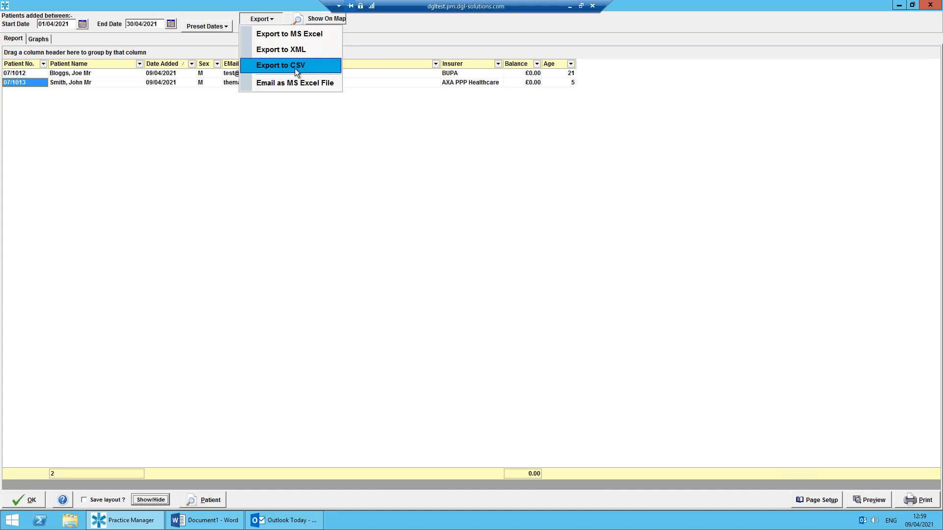
{"action": "left_click", "coordinate": [379, 24]}
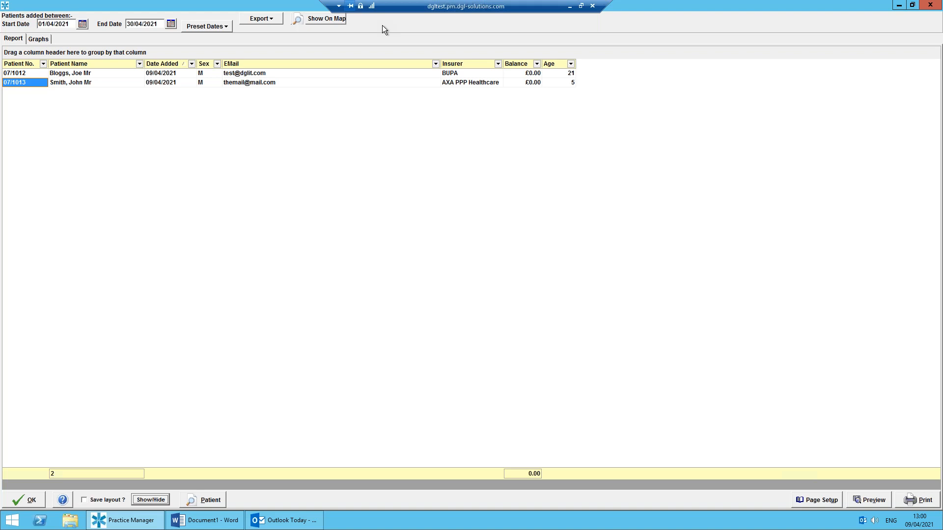
{"action": "left_click", "coordinate": [22, 500]}
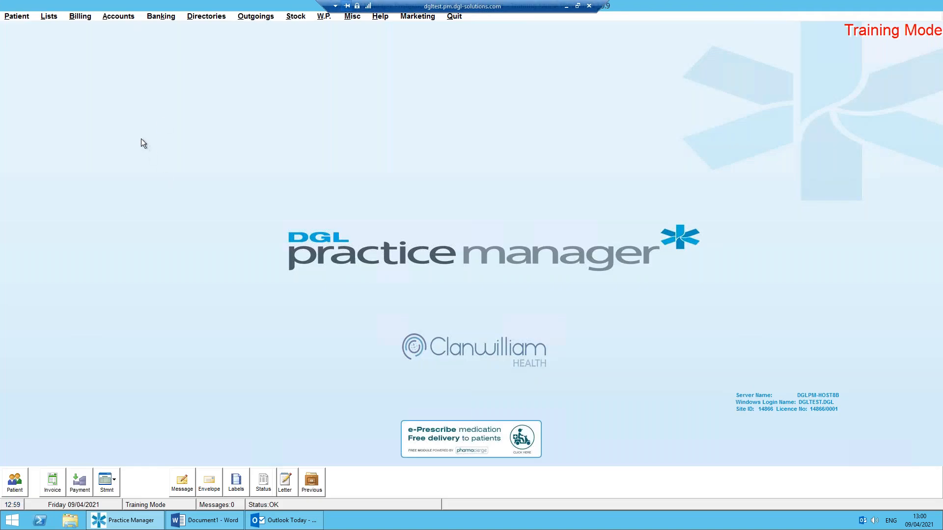
Open the Operations/Procedures Analysis report from the billing reports.
{"action": "left_click", "coordinate": [82, 19]}
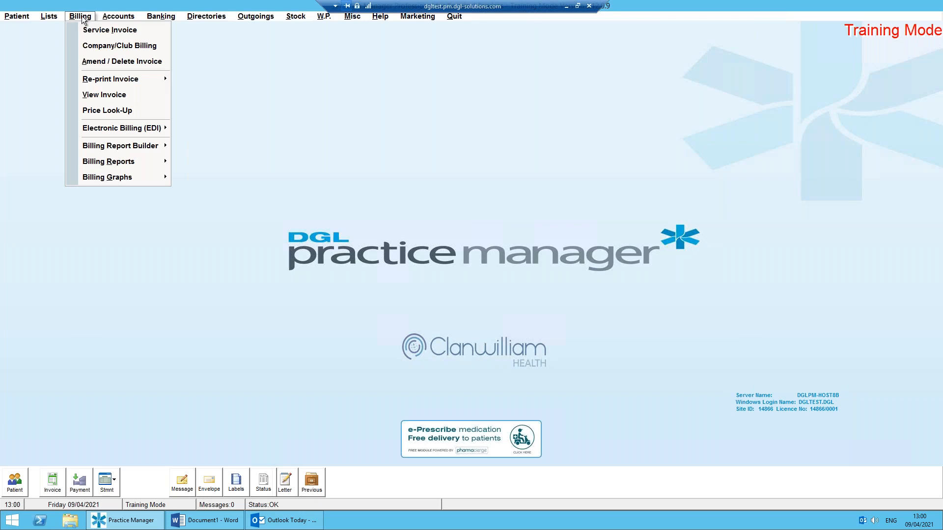
{"action": "mouse_move", "coordinate": [103, 160]}
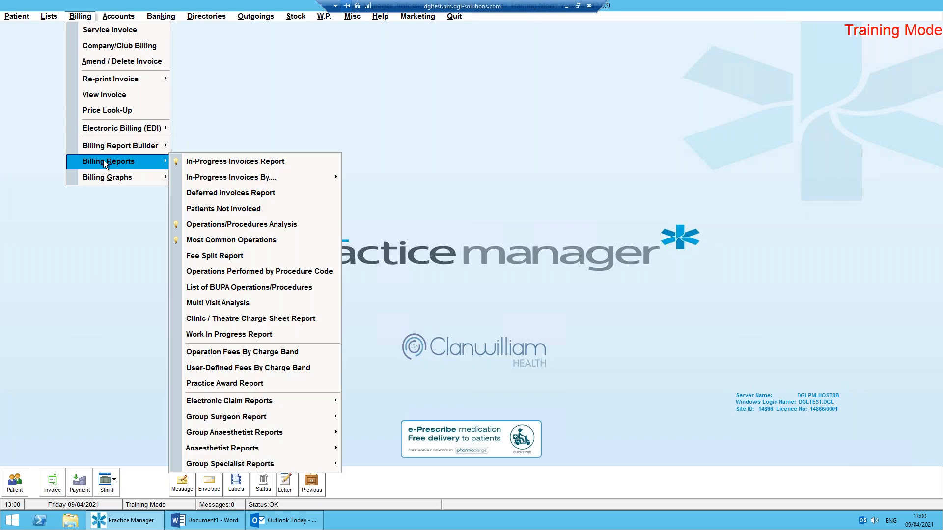
{"action": "left_click", "coordinate": [246, 225]}
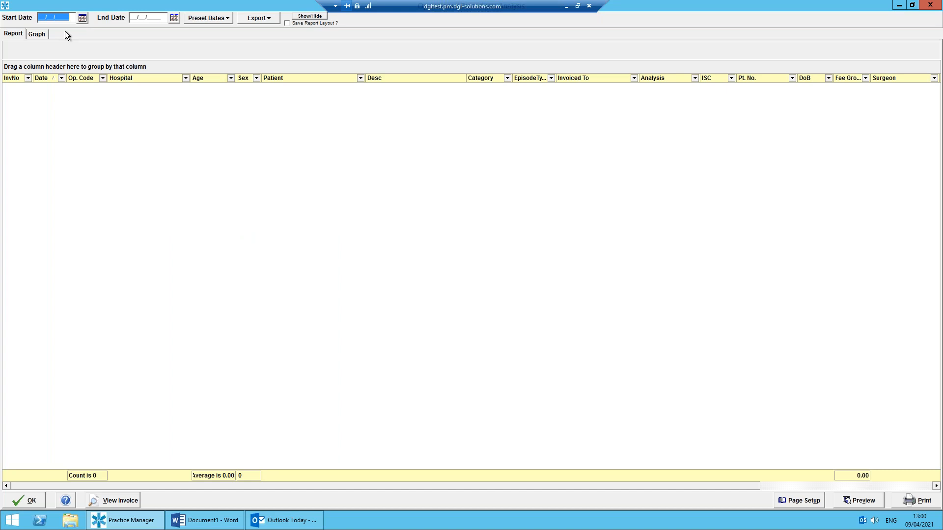
Include all dates in the procedures report and filter it to operation code C1700.
{"action": "left_click", "coordinate": [216, 20]}
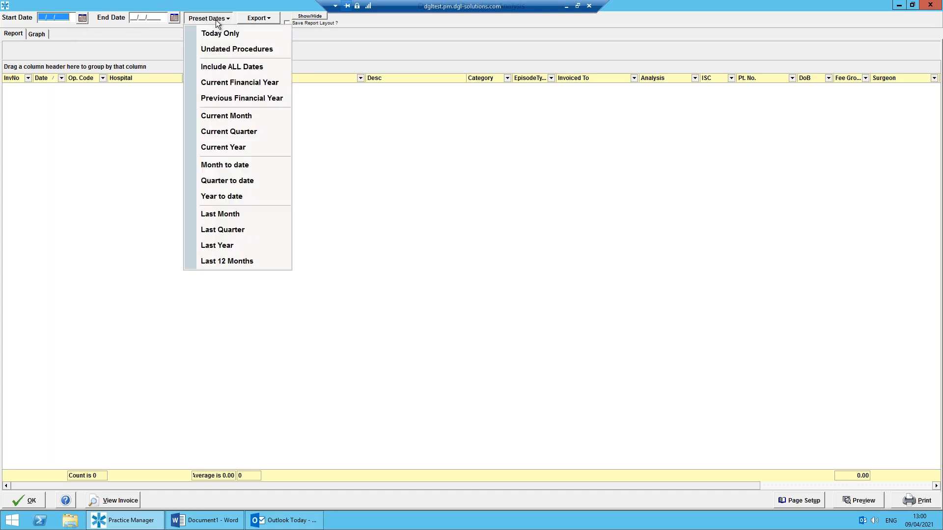
{"action": "left_click", "coordinate": [222, 66]}
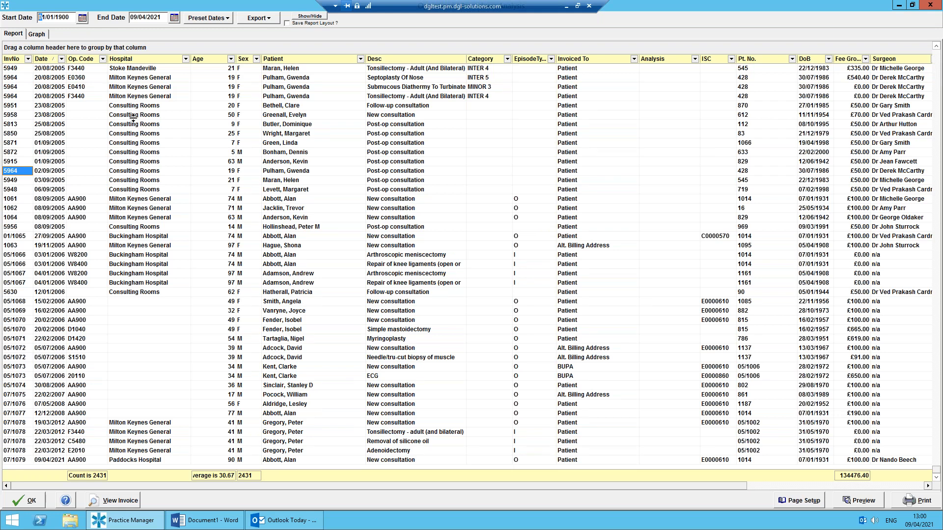
{"action": "left_click", "coordinate": [102, 61]}
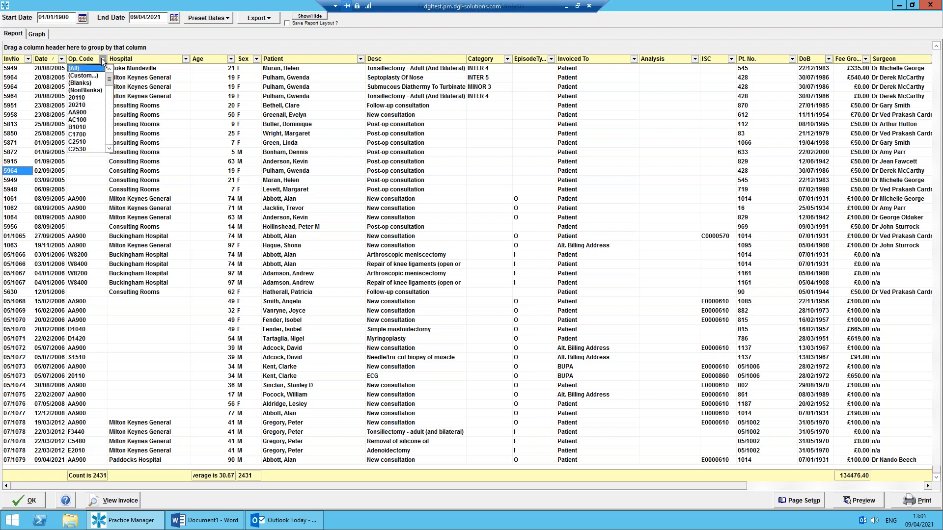
{"action": "left_click", "coordinate": [87, 134]}
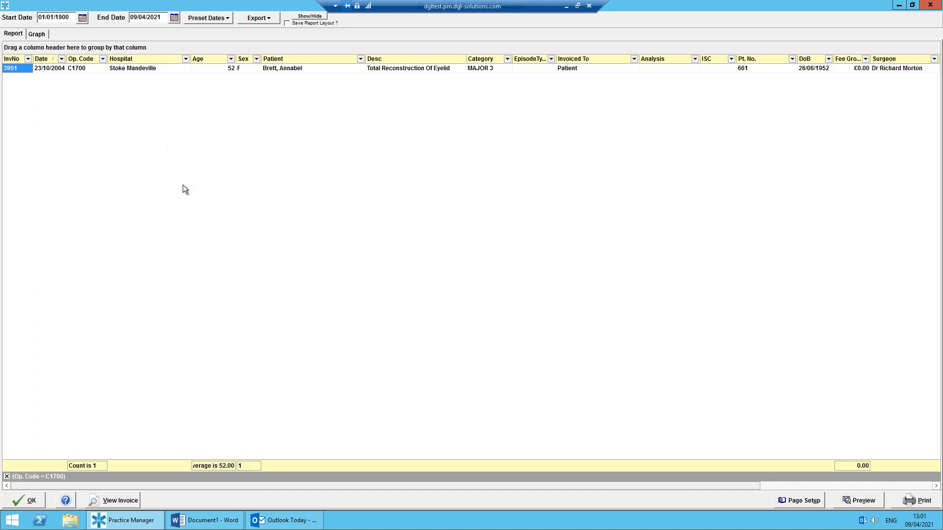
Review the export formats for the filtered procedures report and close the report without exporting.
{"action": "left_click", "coordinate": [266, 20]}
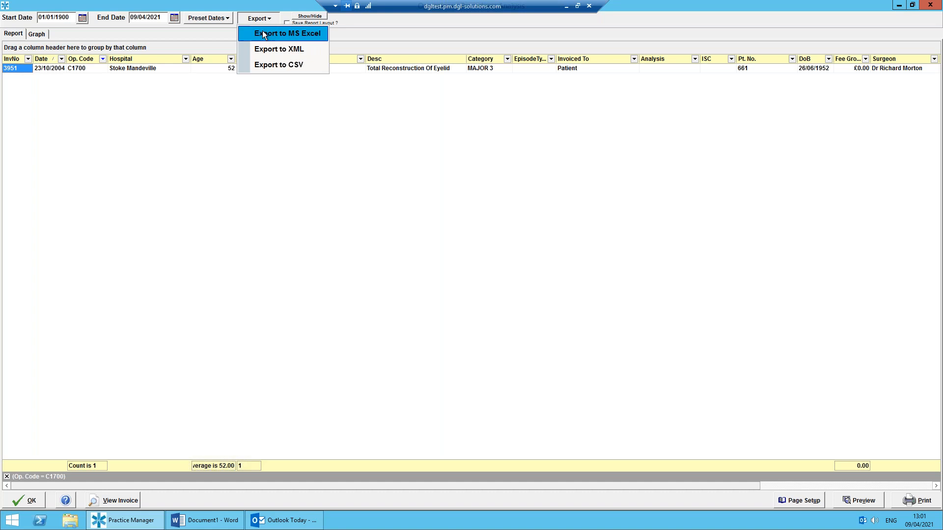
{"action": "left_click", "coordinate": [460, 32]}
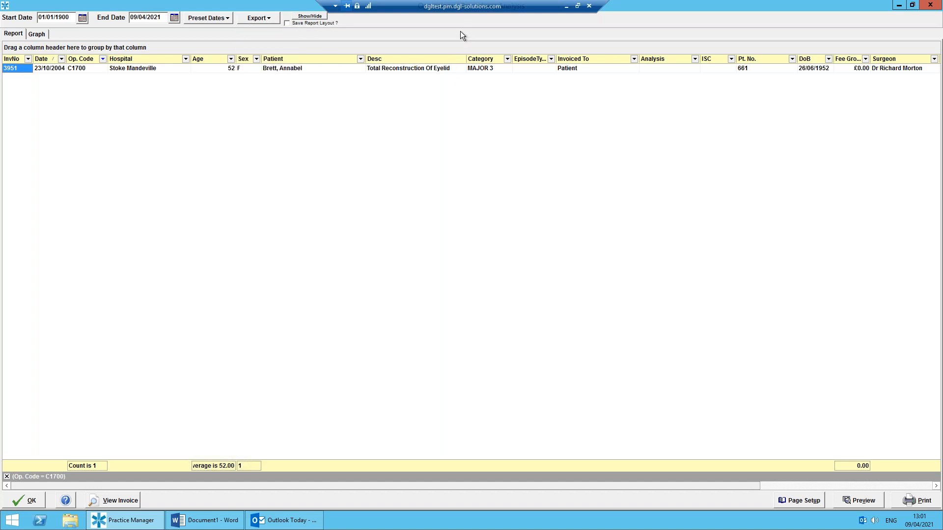
{"action": "left_click", "coordinate": [29, 500]}
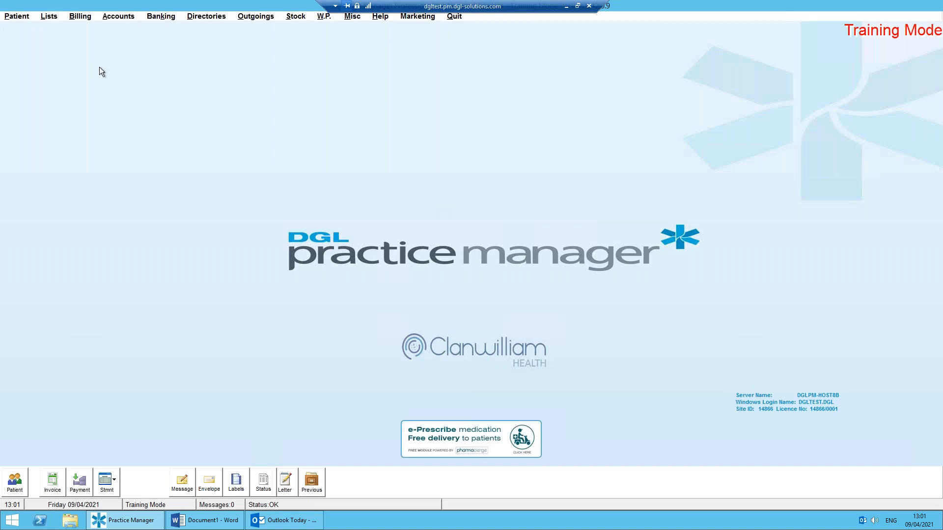
{"action": "left_click", "coordinate": [52, 16]}
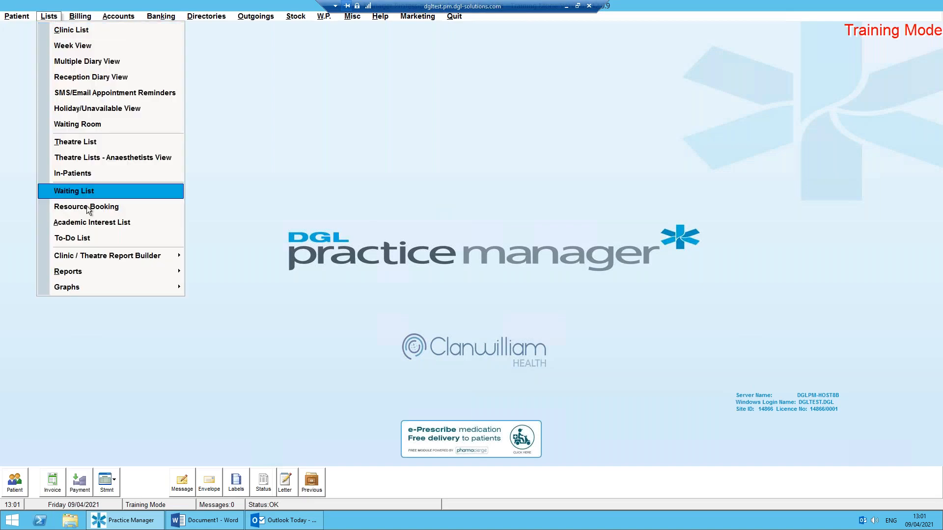
{"action": "mouse_move", "coordinate": [98, 273]}
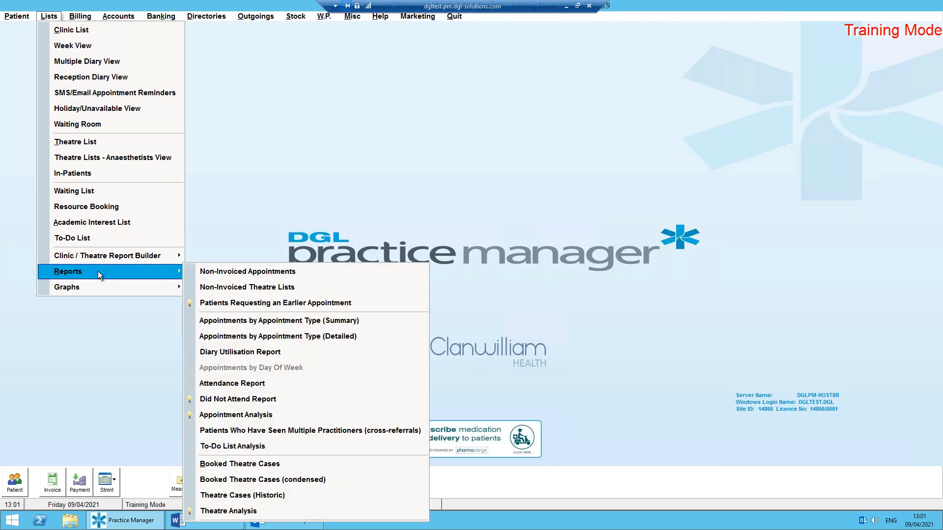
{"action": "left_click", "coordinate": [216, 512]}
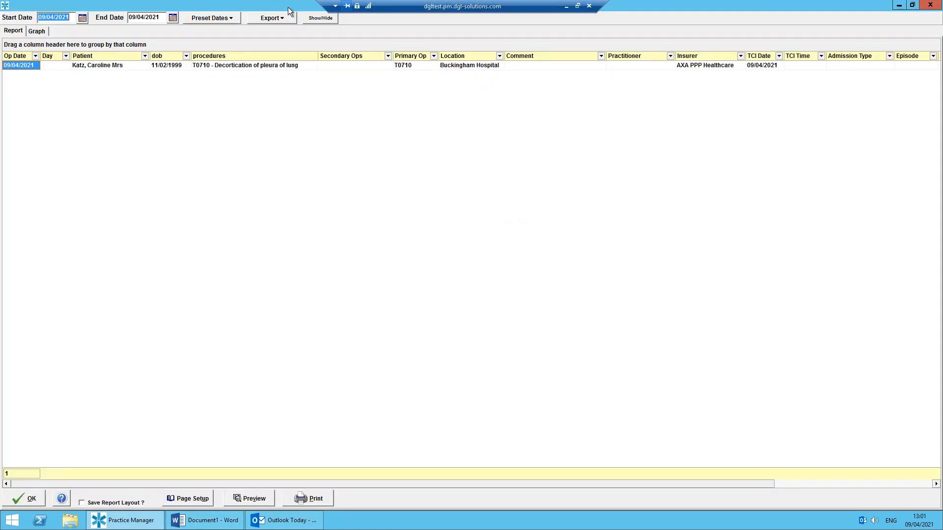
{"action": "left_click", "coordinate": [41, 503]}
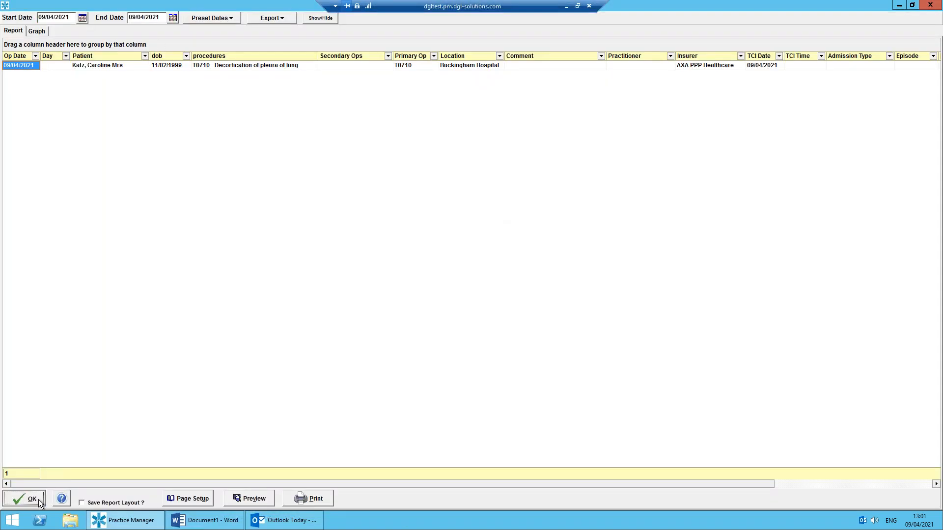
Open the Theatre Analysis report from the clinic and theatre list reports.
{"action": "left_click", "coordinate": [49, 16]}
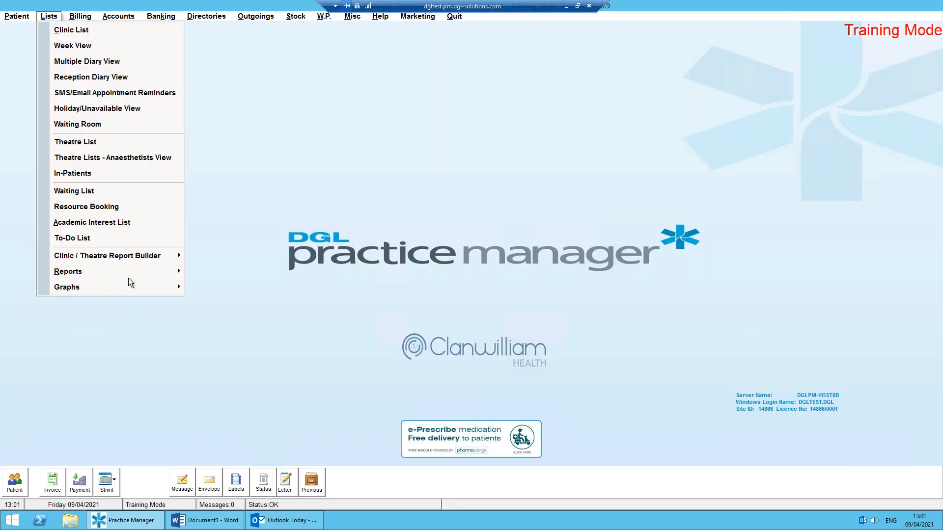
{"action": "mouse_move", "coordinate": [169, 270]}
{"action": "left_click", "coordinate": [285, 508]}
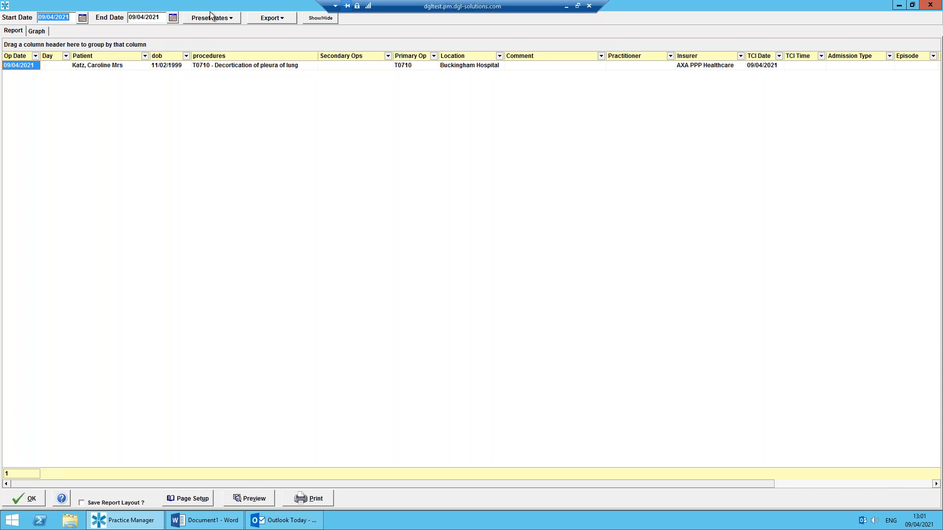
Include all dates in the theatre report and filter it to primary operation T0710.
{"action": "left_click", "coordinate": [219, 19]}
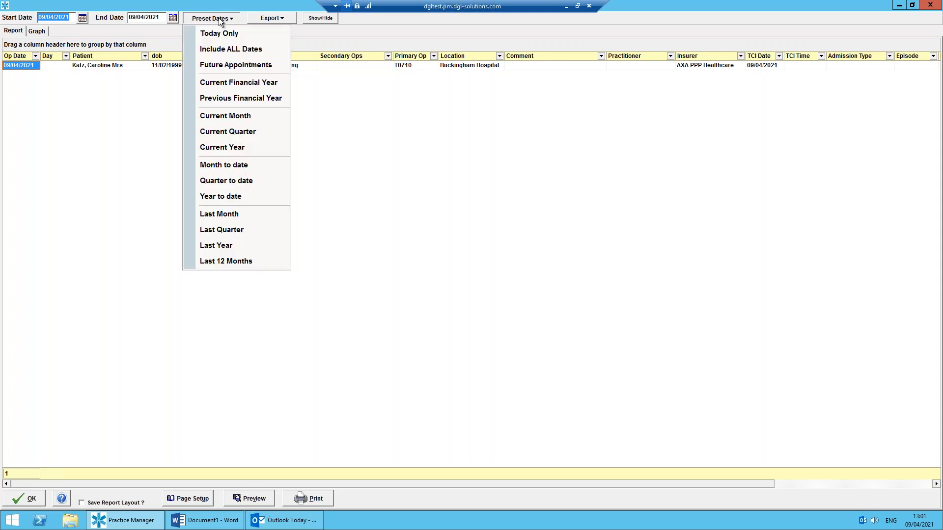
{"action": "left_click", "coordinate": [229, 48]}
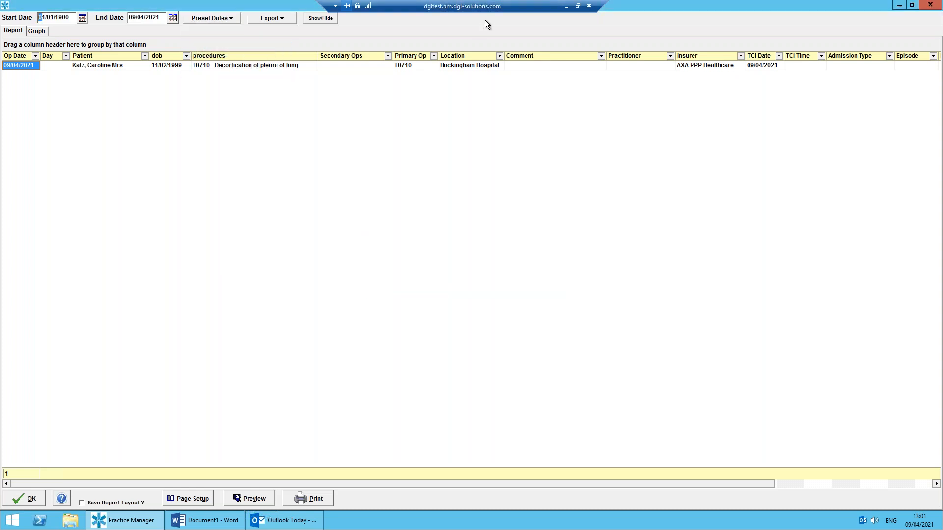
{"action": "left_click", "coordinate": [434, 56]}
{"action": "left_click", "coordinate": [422, 79]}
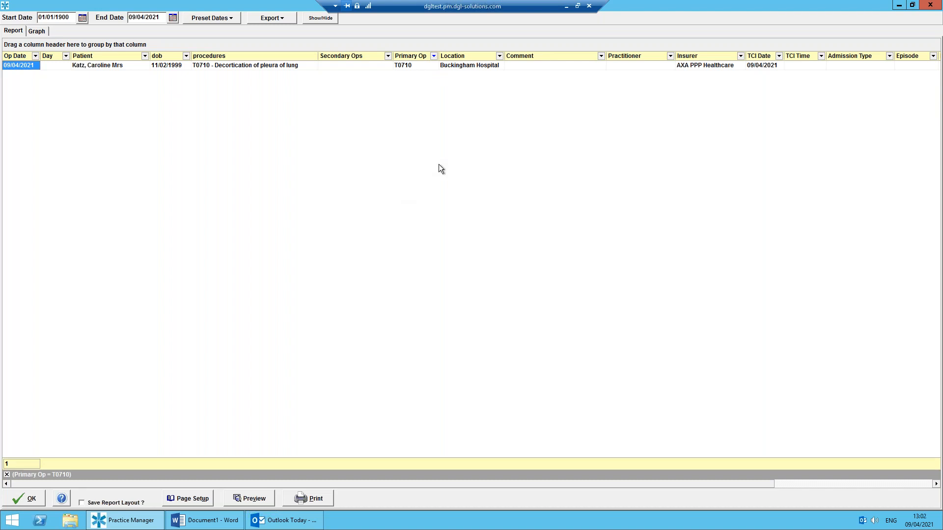
Review the export formats for the filtered theatre report and close the report without exporting.
{"action": "left_click", "coordinate": [286, 20]}
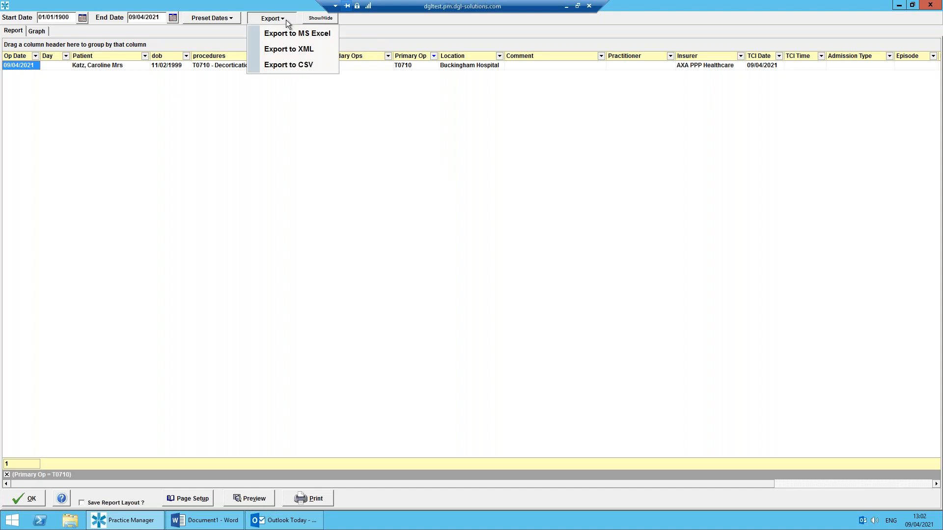
{"action": "left_click", "coordinate": [375, 22]}
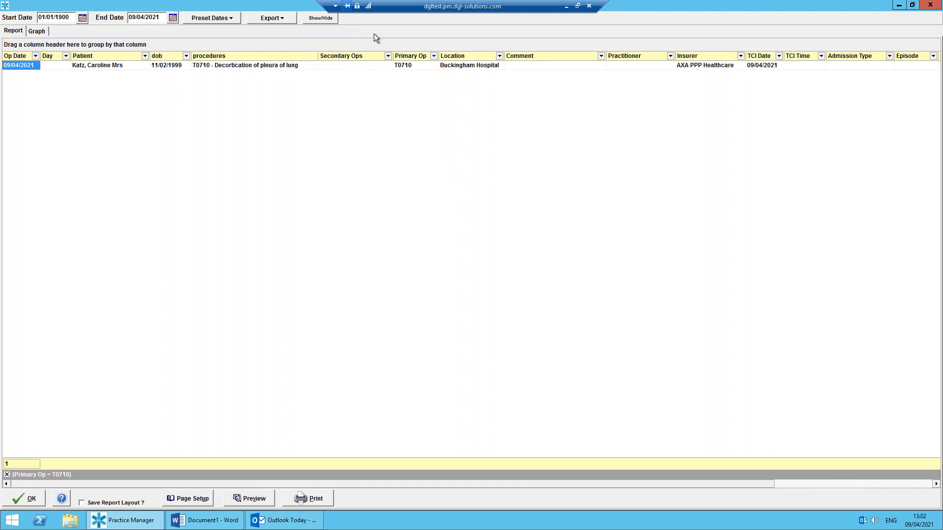
{"action": "left_click", "coordinate": [30, 499]}
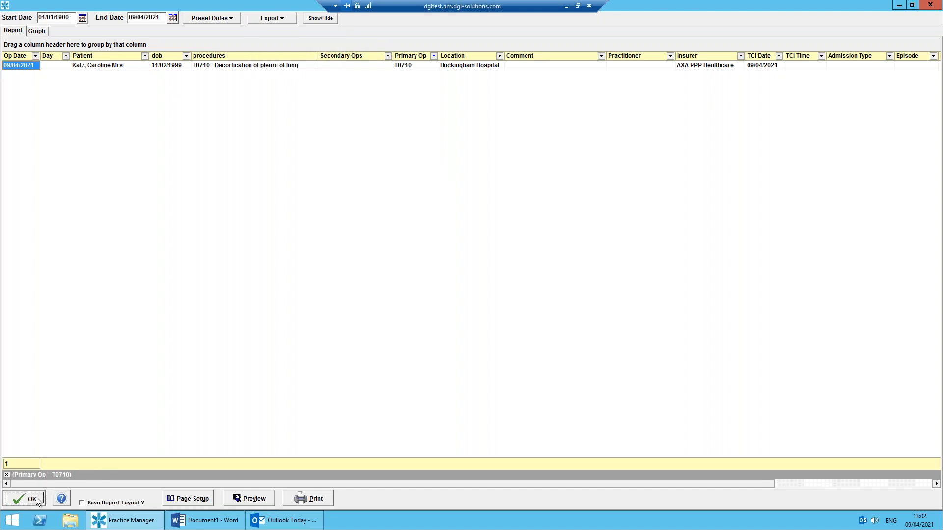